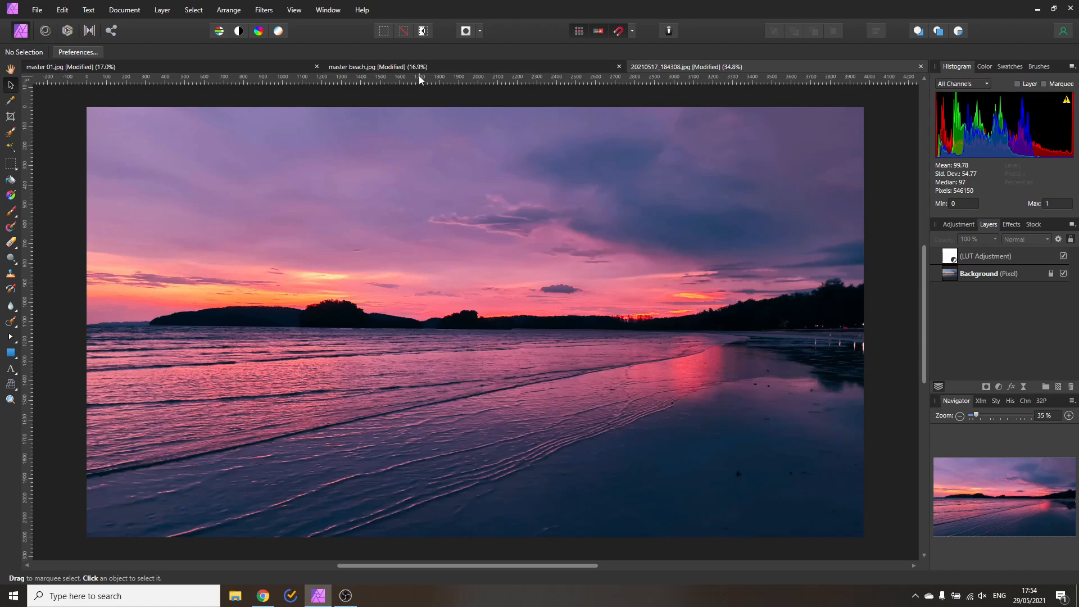
Add a LUT adjustment layer, still set to Identity, to the master beach collage
left_click(402, 66)
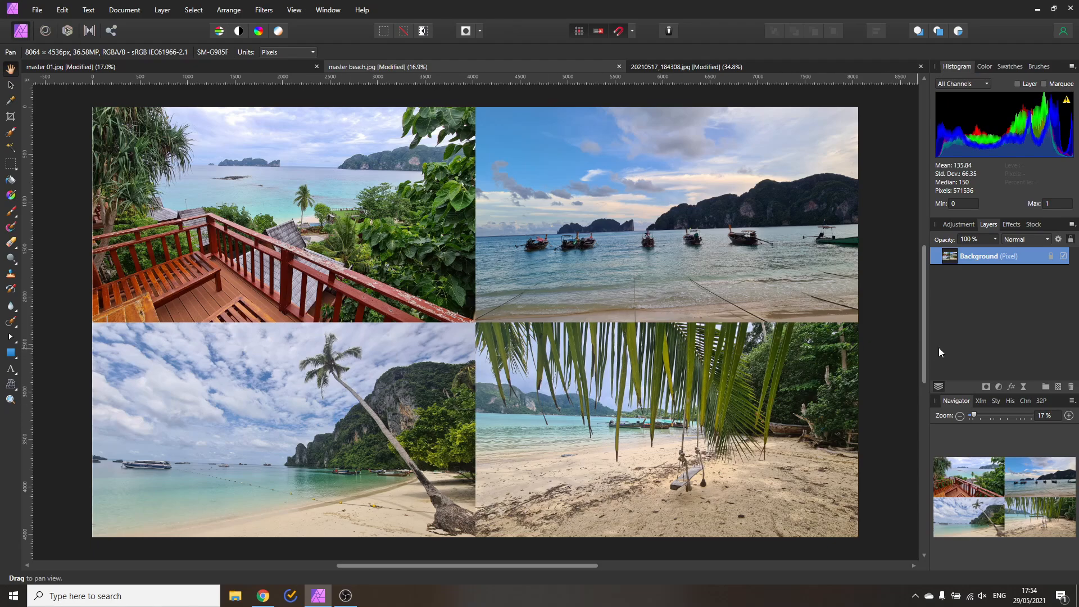
left_click(999, 387)
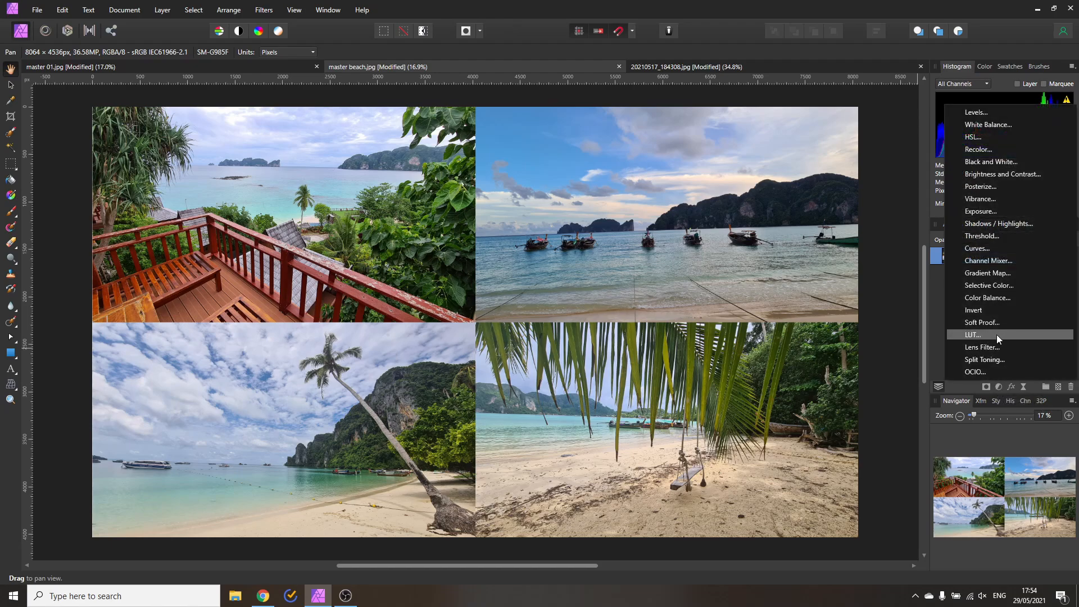
left_click(987, 336)
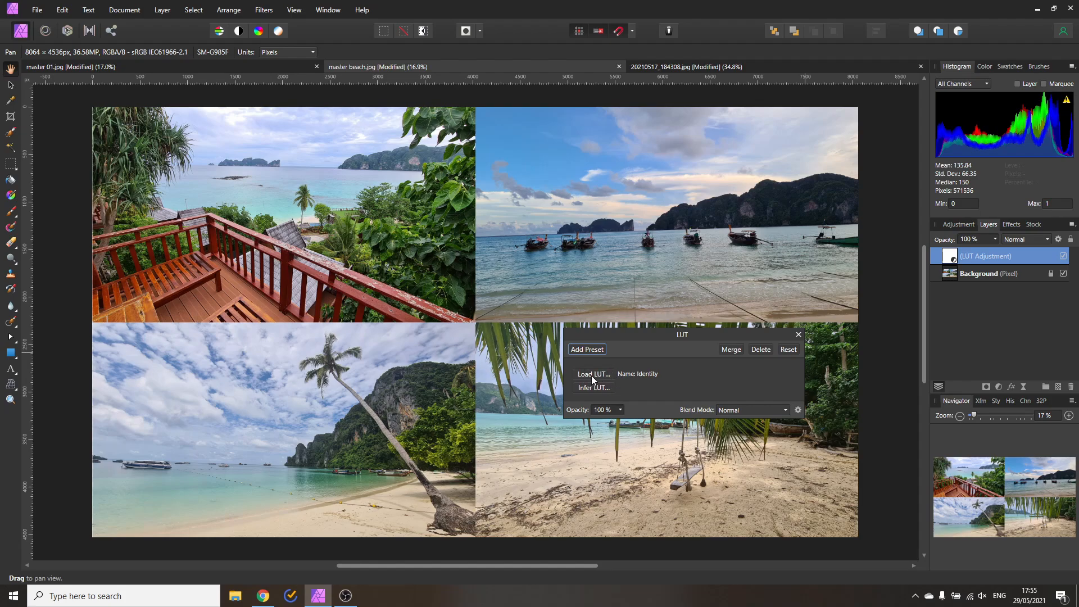
Load Beach Aqua Orange.cube from the LUT pack's Beach folder into the LUT adjustment
left_click(591, 374)
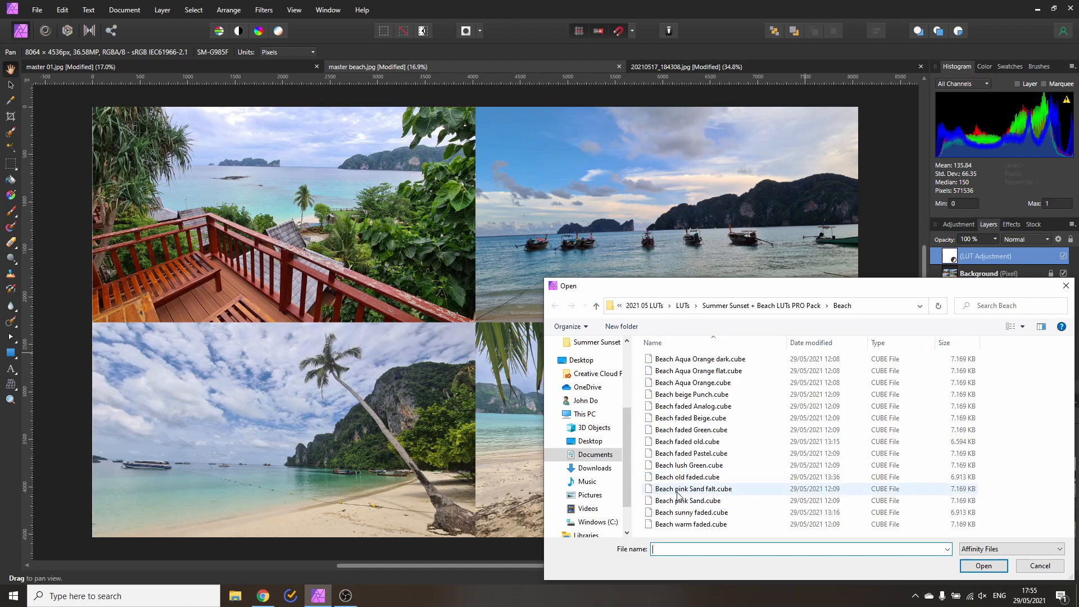
left_click(768, 308)
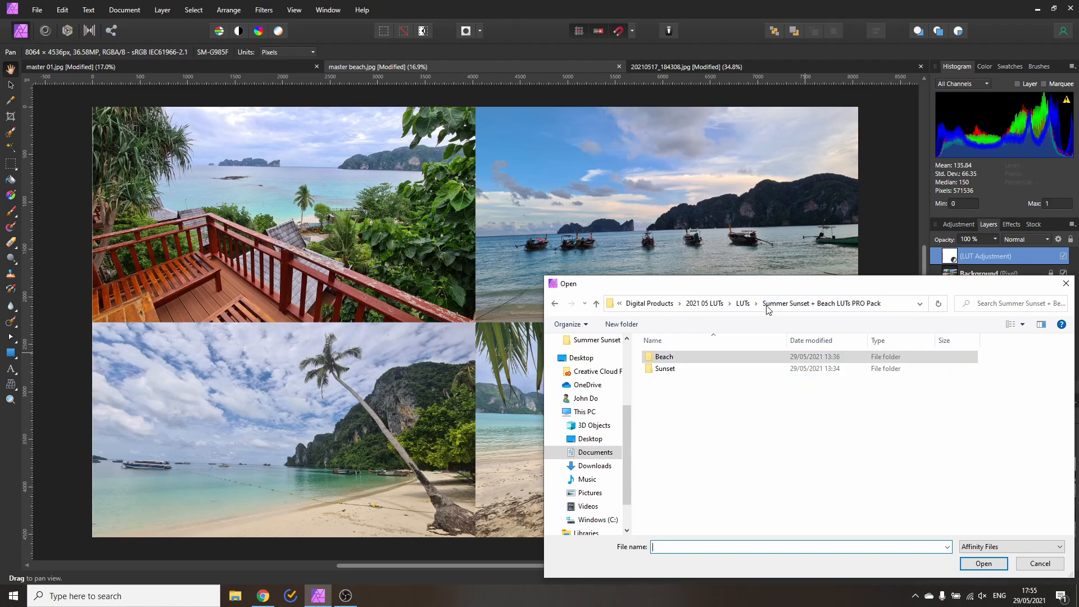
double_click(671, 369)
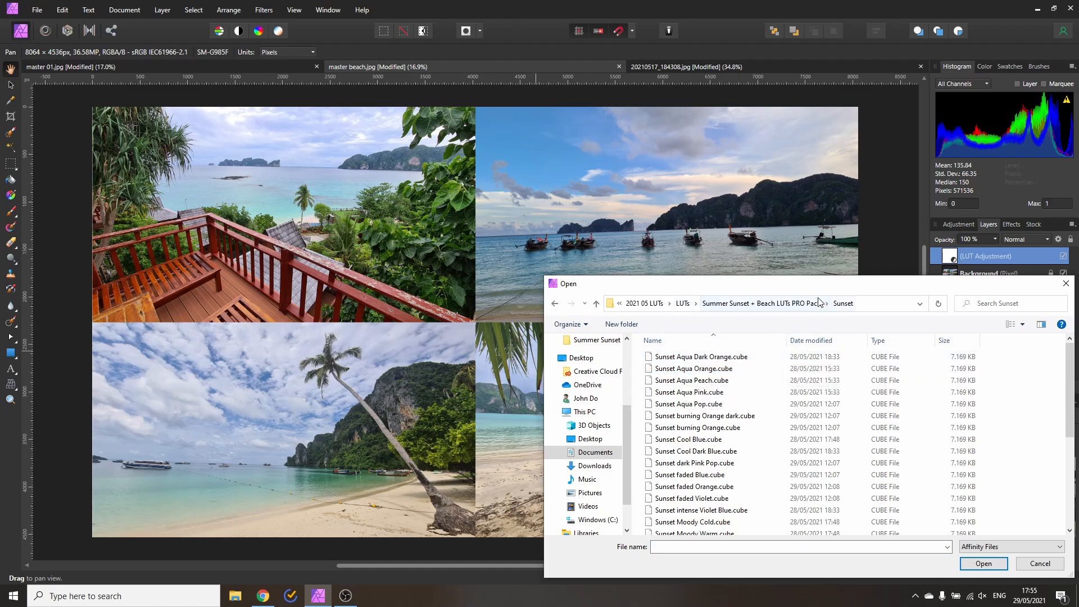
left_click(787, 304)
left_click(660, 358)
double_click(660, 359)
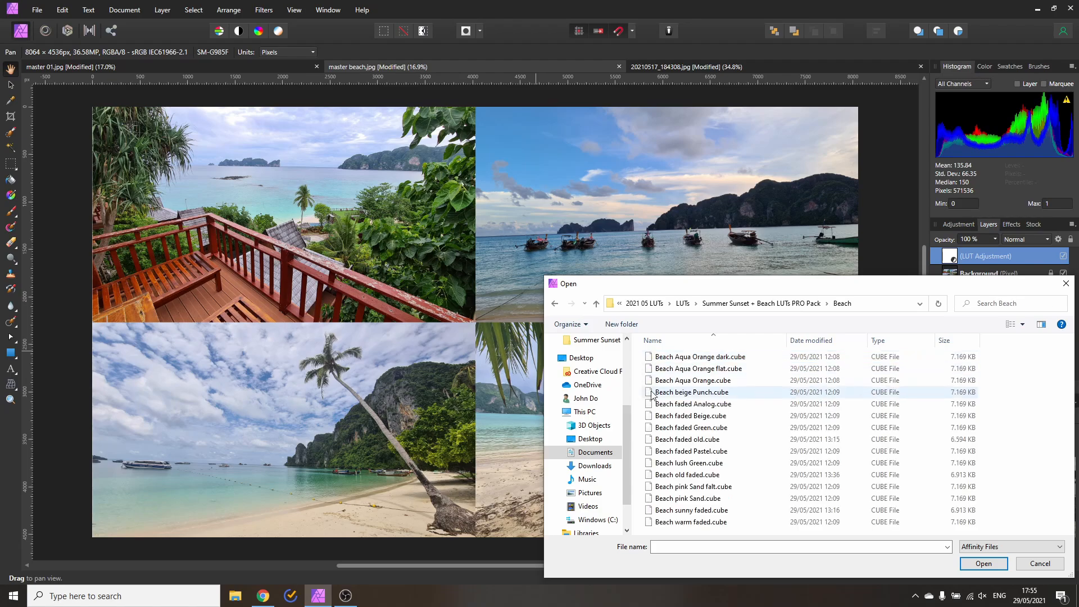
double_click(720, 381)
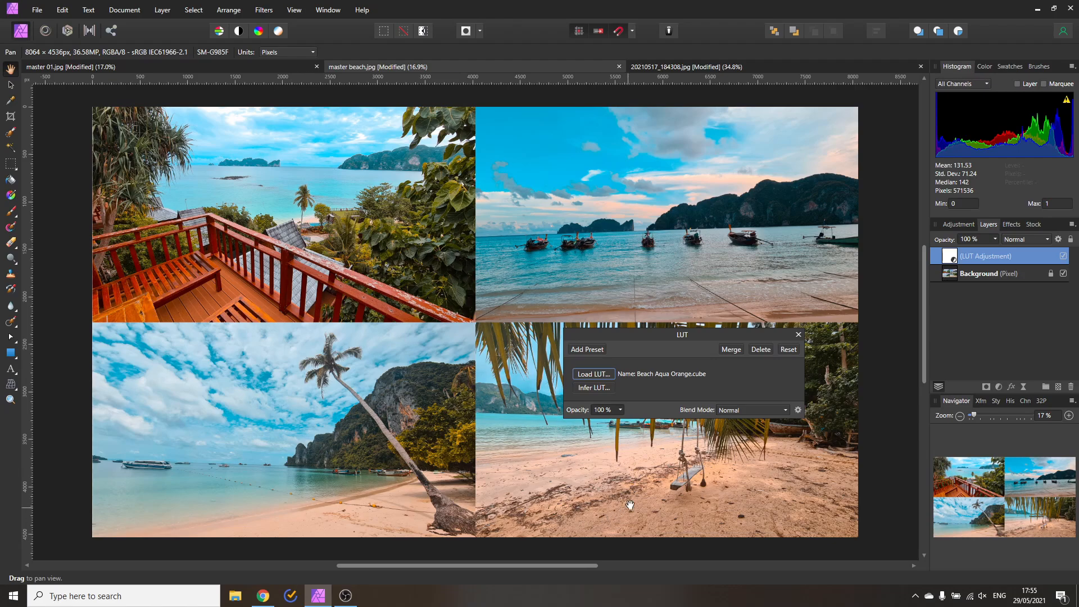
Compare the Beach Aqua Orange LUT at 0% and about 50% opacity, then leave it at 100%
left_click(620, 410)
left_click_drag(623, 422, 529, 422)
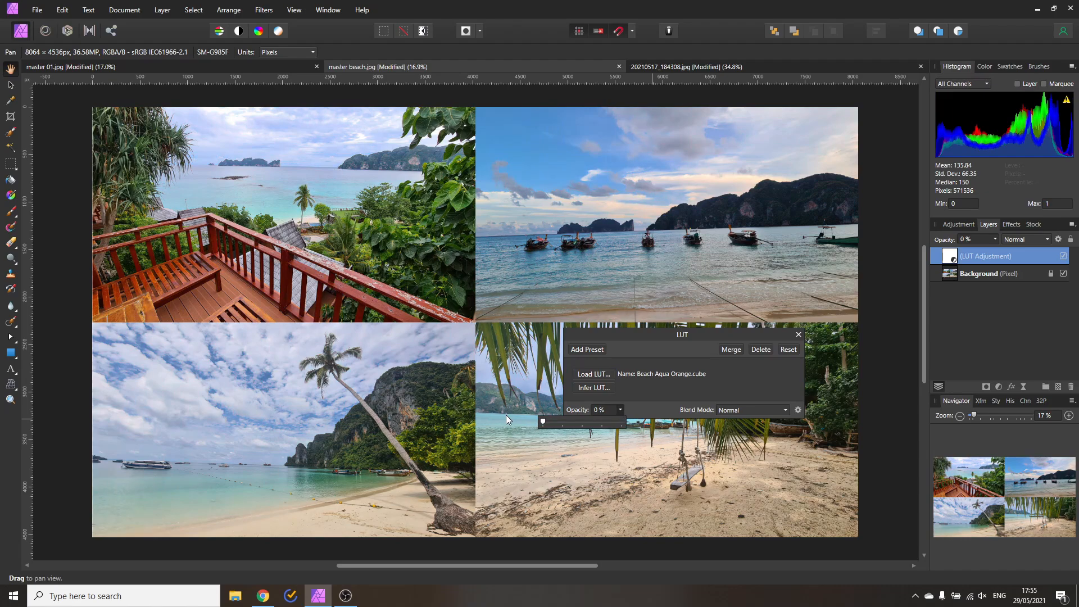
left_click_drag(542, 422, 587, 420)
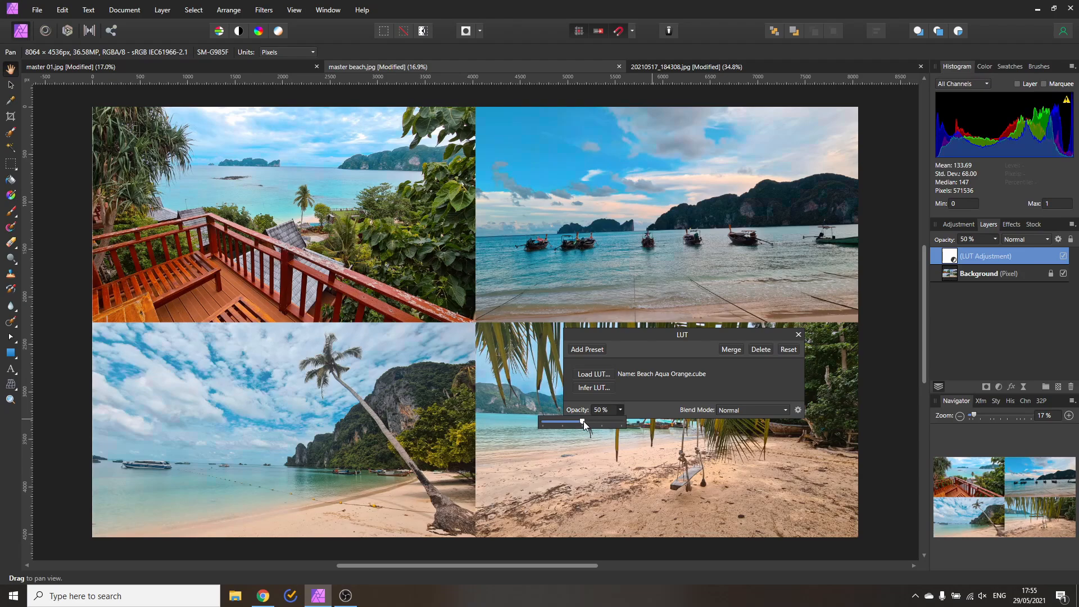
left_click_drag(615, 425, 640, 426)
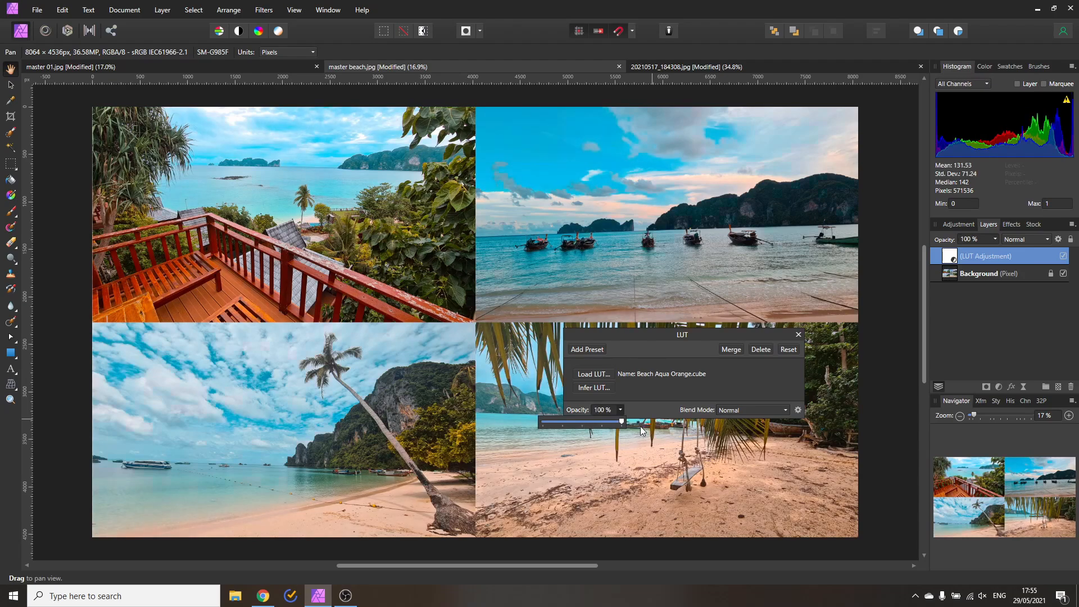
left_click(998, 387)
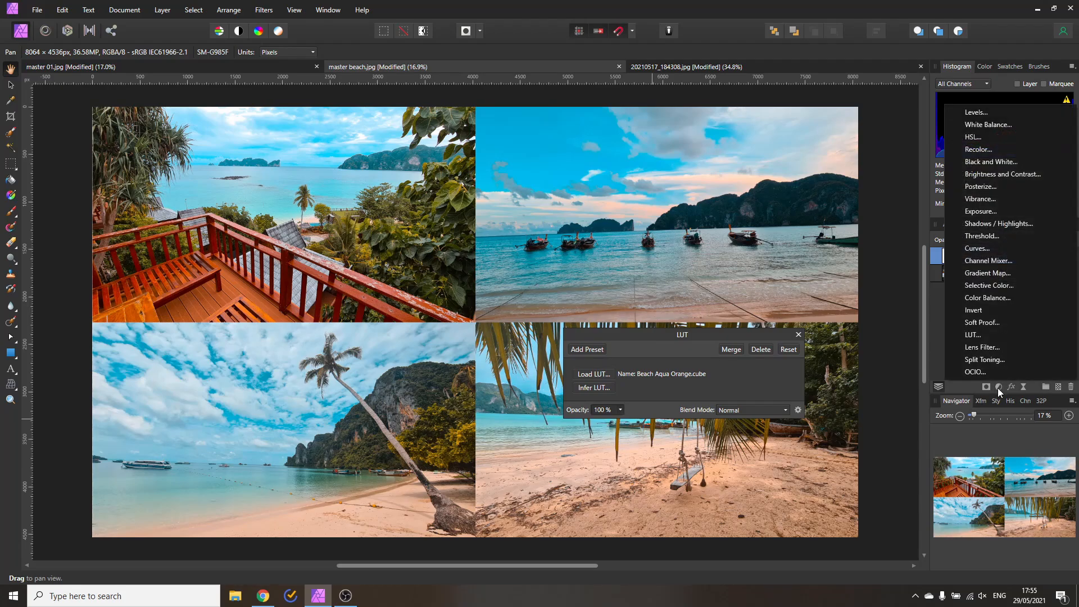
left_click(986, 298)
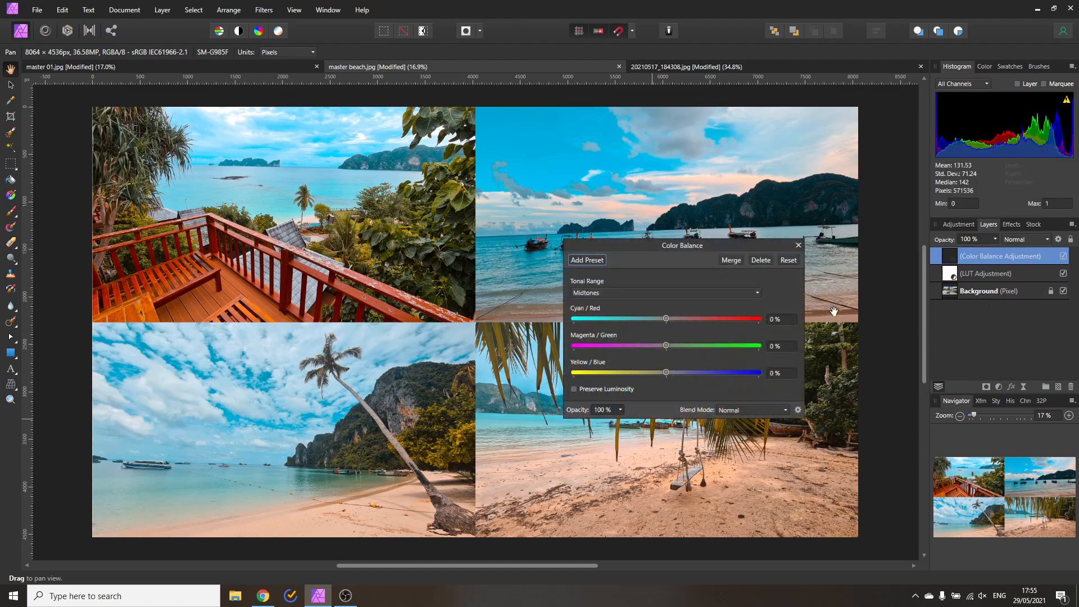
left_click_drag(662, 245, 641, 303)
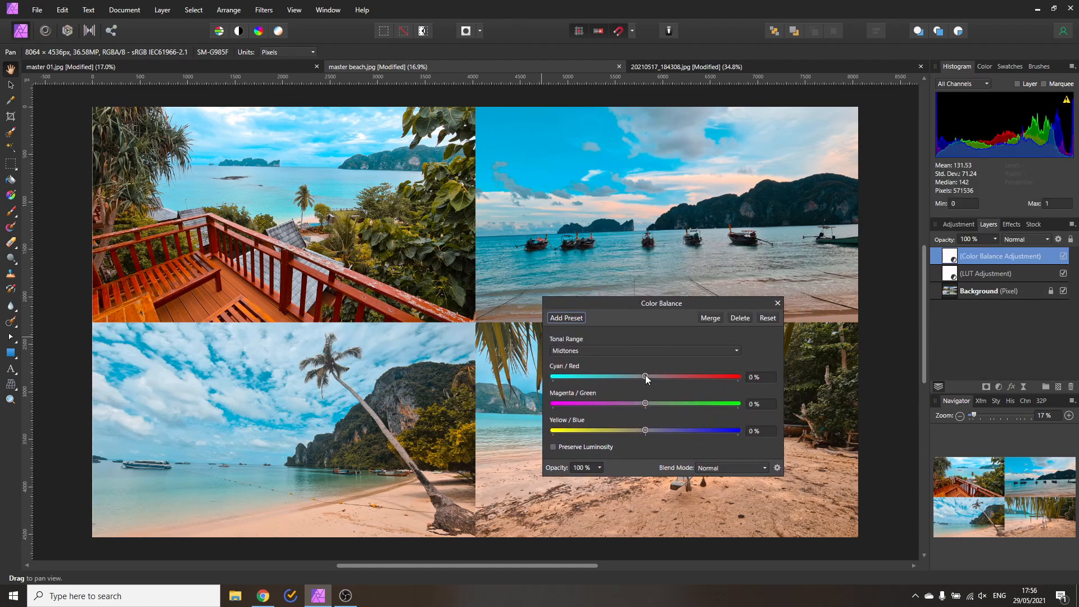
left_click_drag(645, 376, 656, 430)
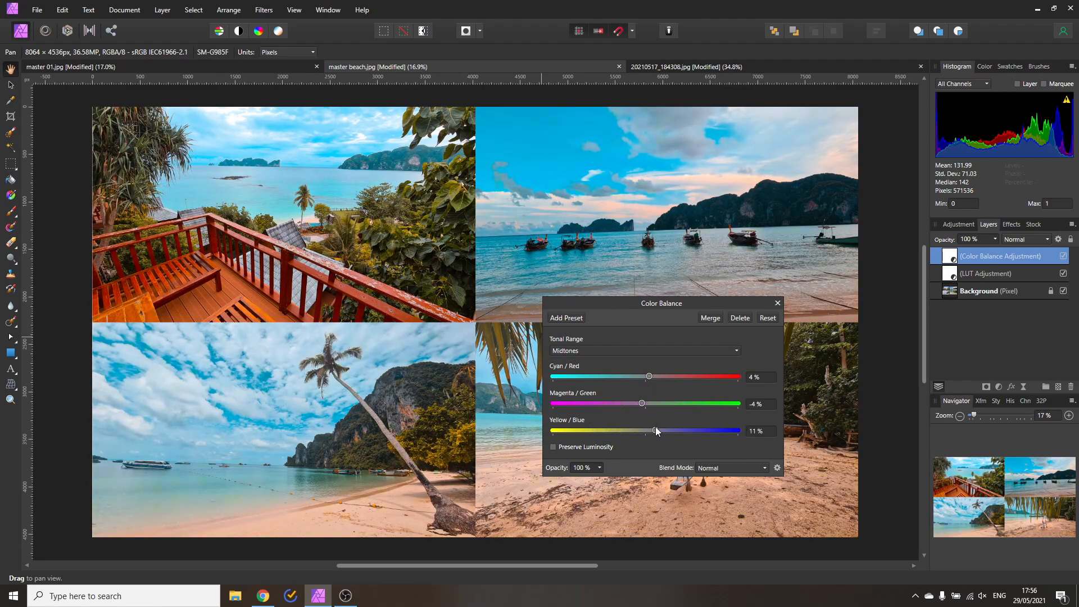
left_click(747, 319)
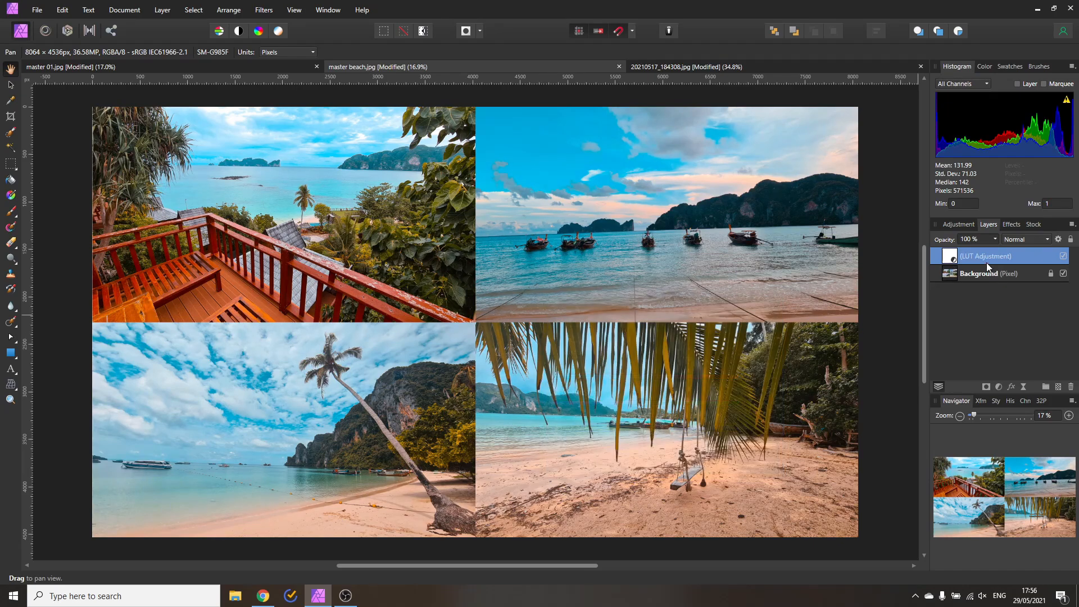
Stack a Vibrance adjustment on the collage, set to -24% vibrance and 17% saturation
left_click(999, 390)
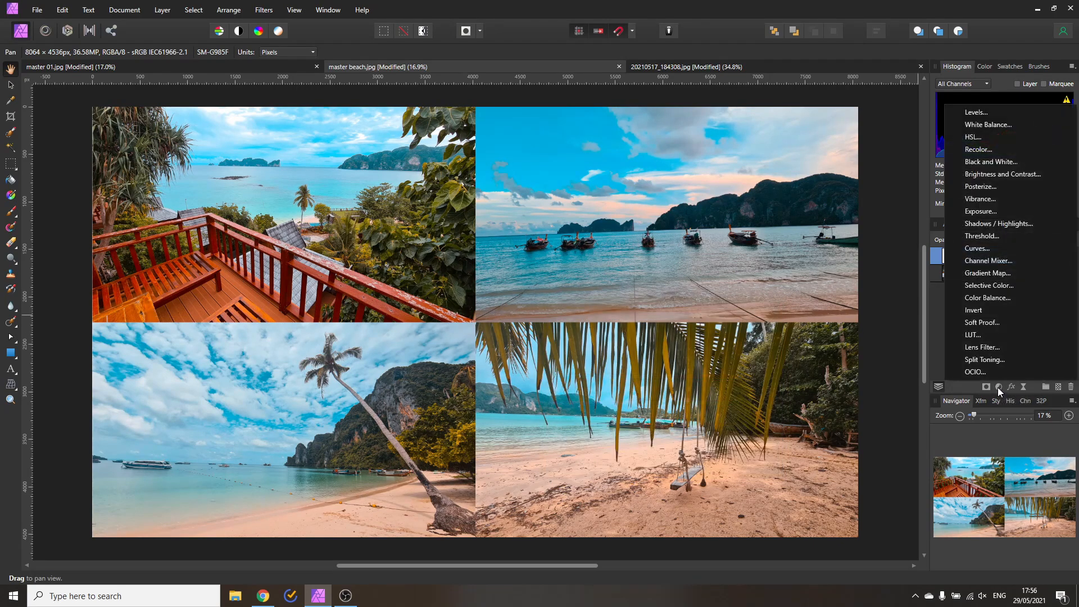
left_click(985, 203)
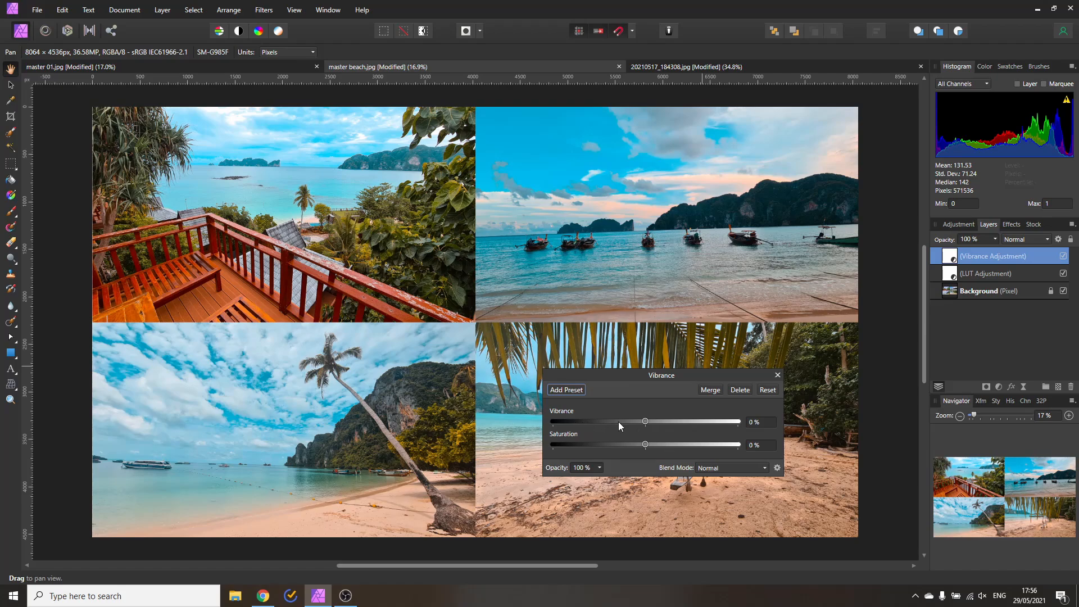
mouse_move(645, 423)
left_mouse_down()
mouse_move(694, 423)
mouse_move(614, 445)
mouse_move(663, 452)
mouse_move(624, 420)
left_mouse_up()
left_click(777, 376)
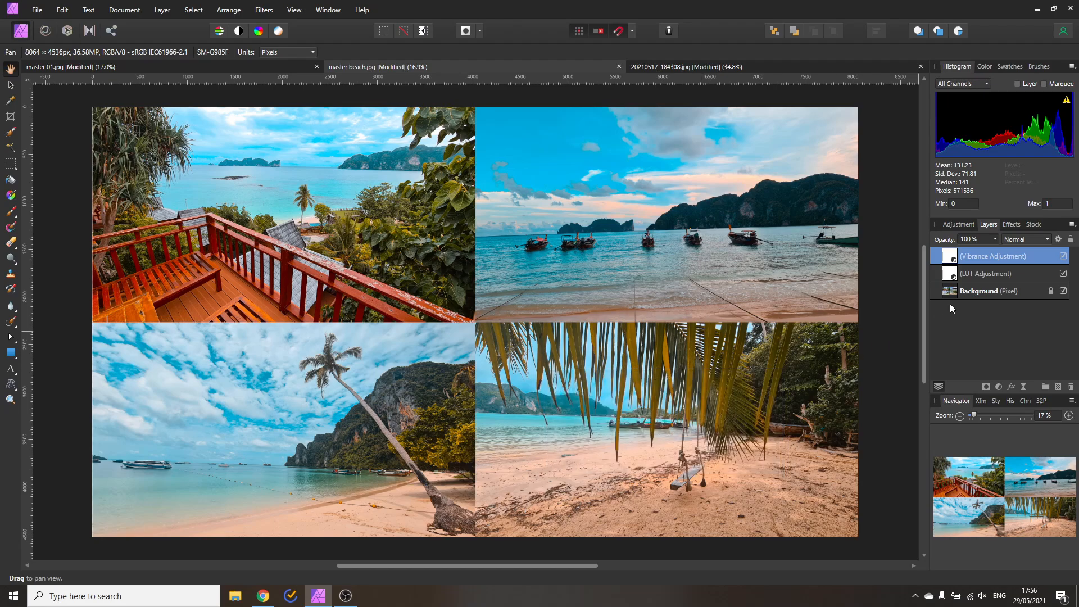
left_click(1070, 387)
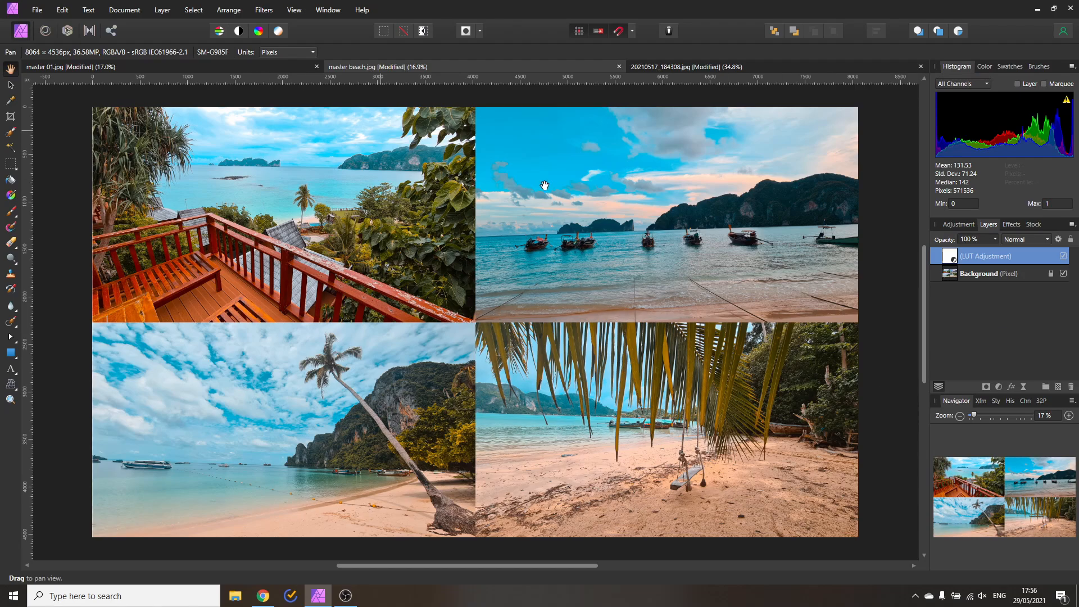
left_click(959, 224)
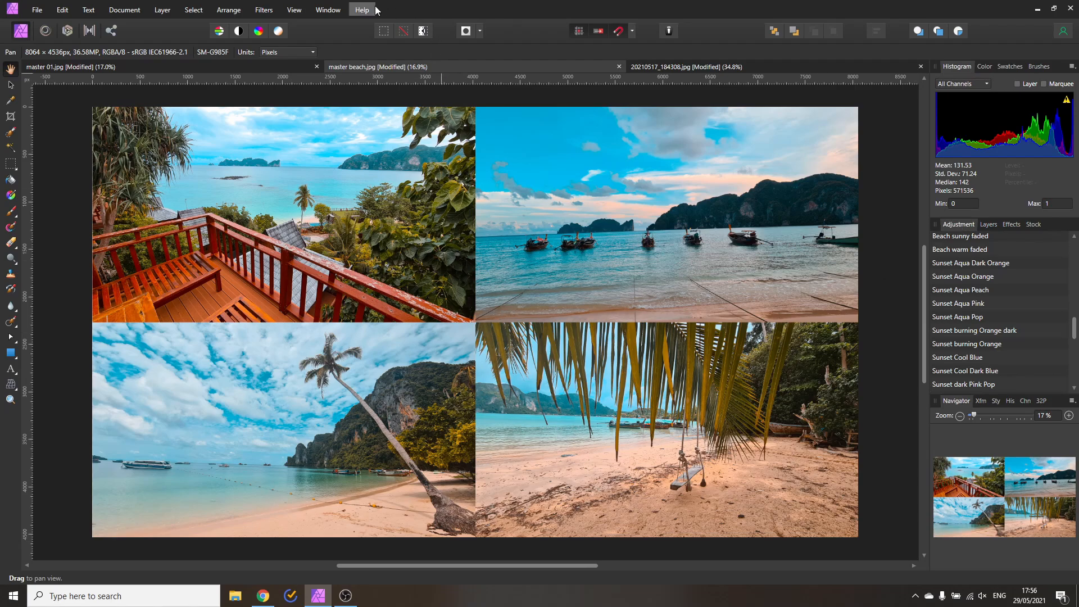
left_click(293, 10)
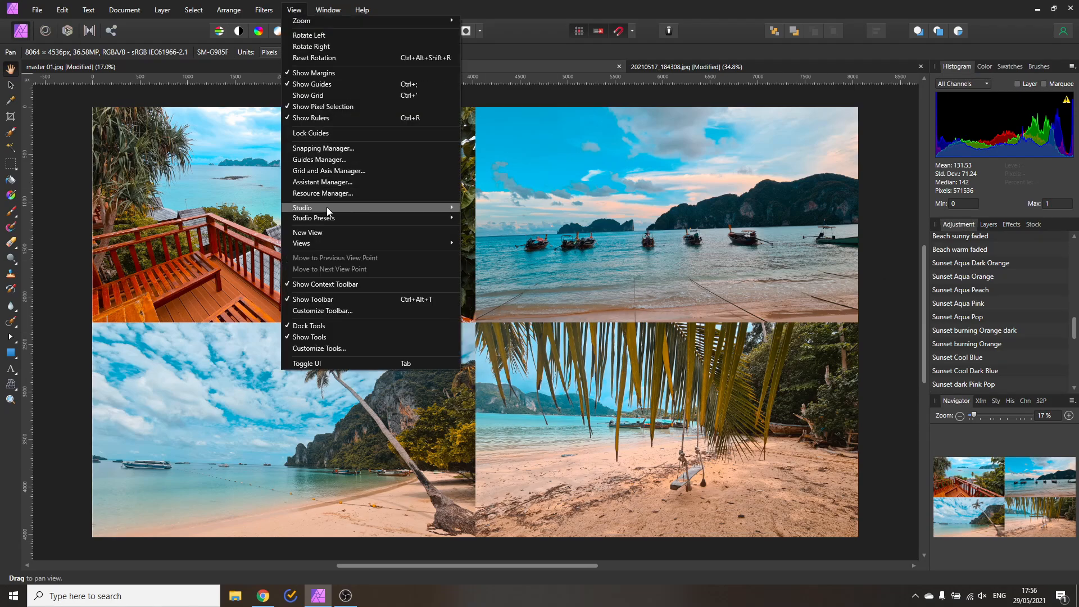
mouse_move(326, 207)
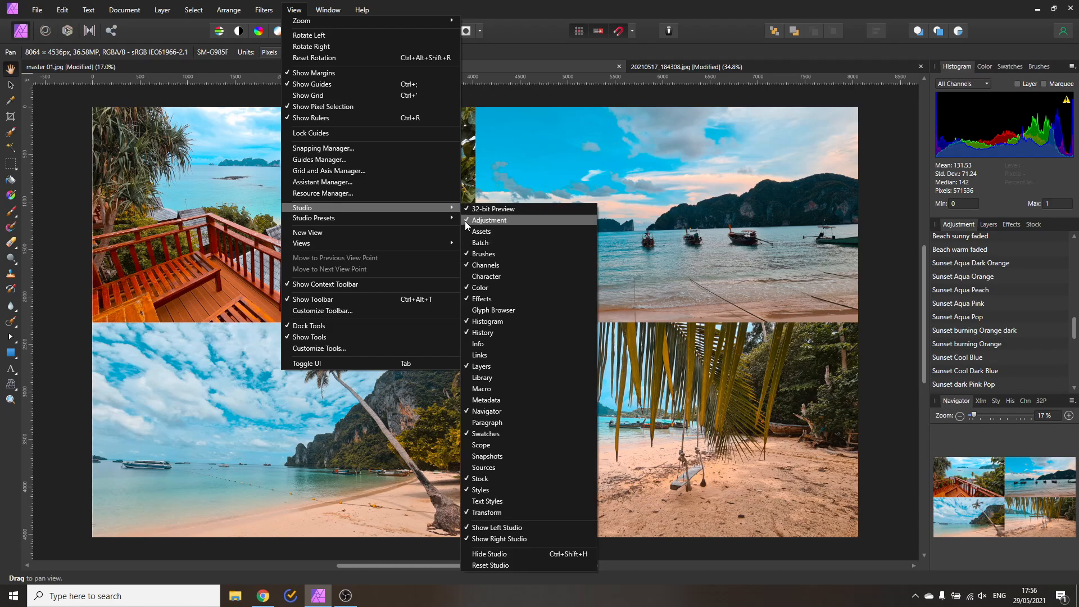
Expand the LUT adjustment to its Olivio Sunset + Beach LUTs presets with import options showing
left_click(513, 11)
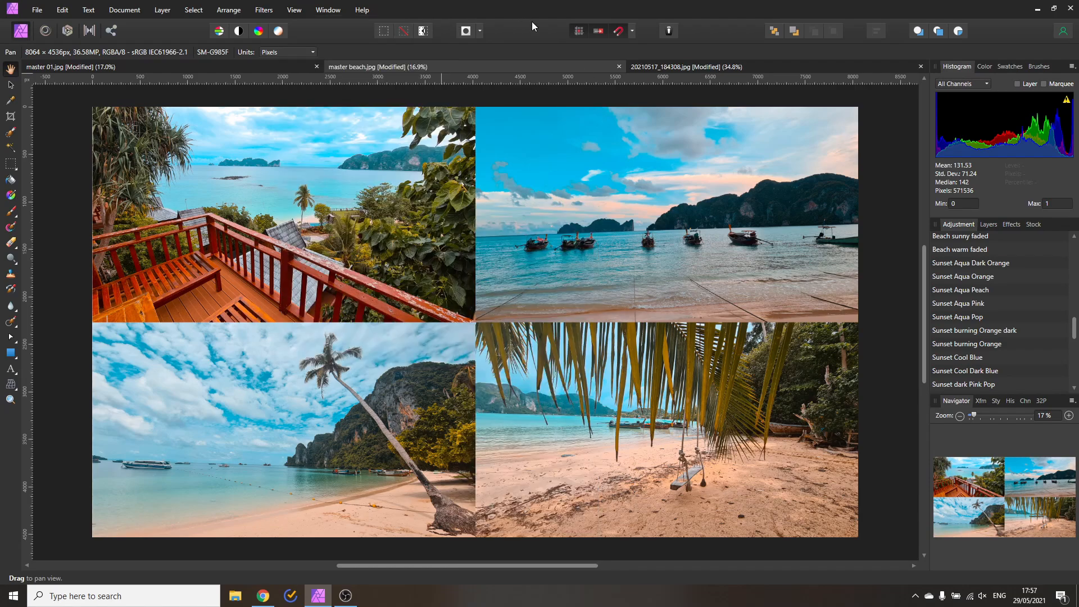
scroll(968, 259, "up", 8)
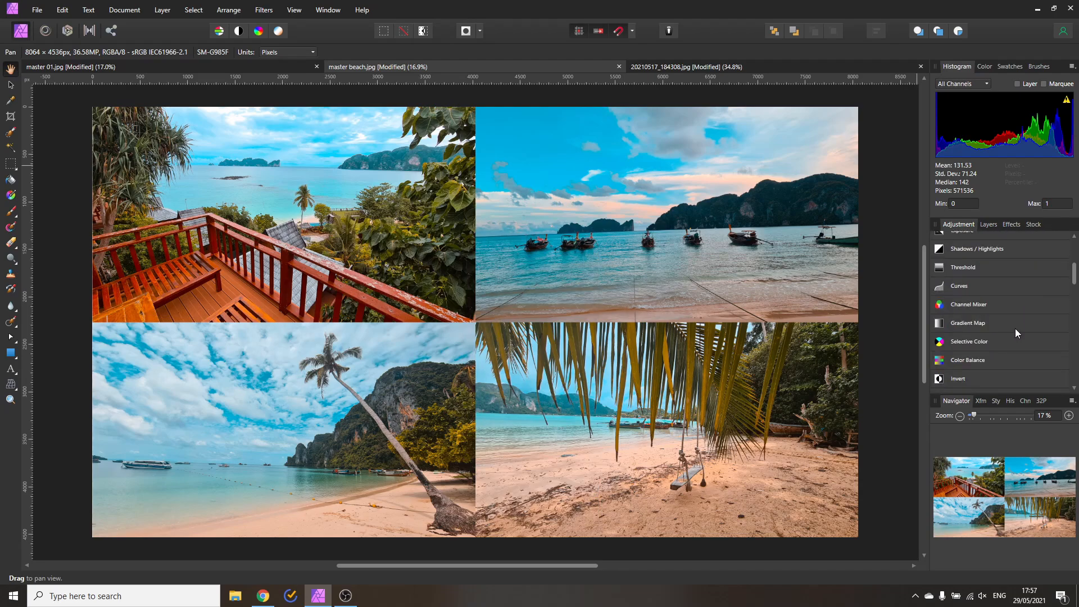
left_click_drag(1073, 279, 1071, 263)
scroll(949, 274, "down", 10)
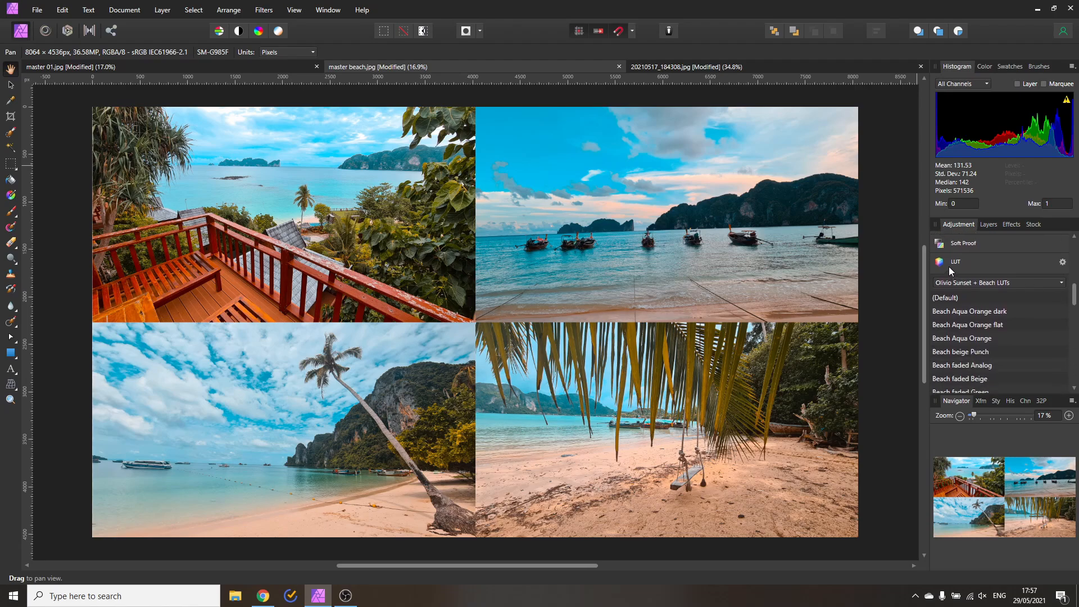
left_click(1062, 262)
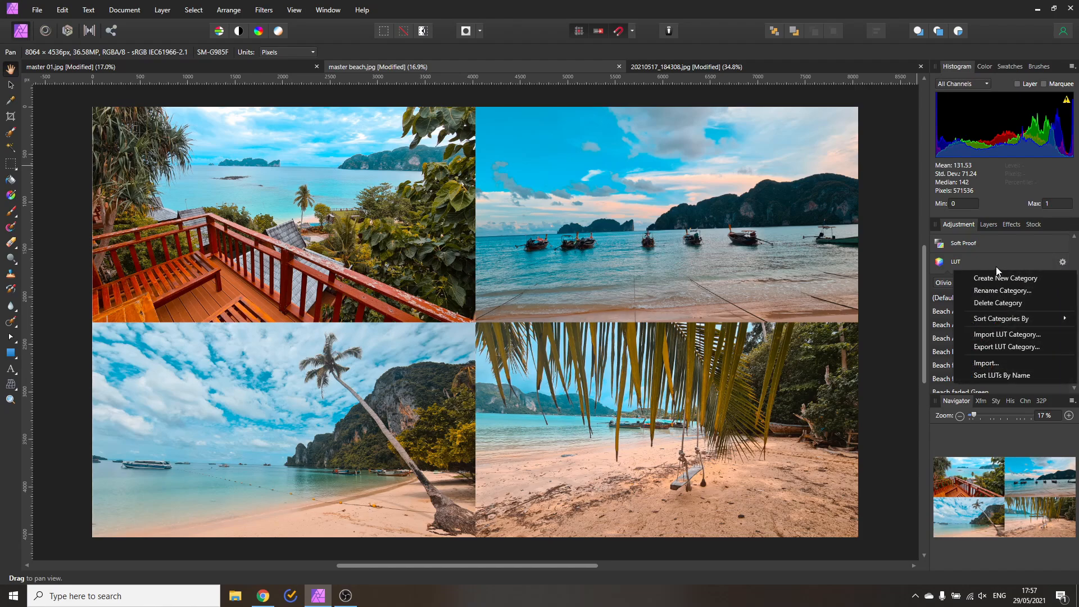
left_click(973, 265)
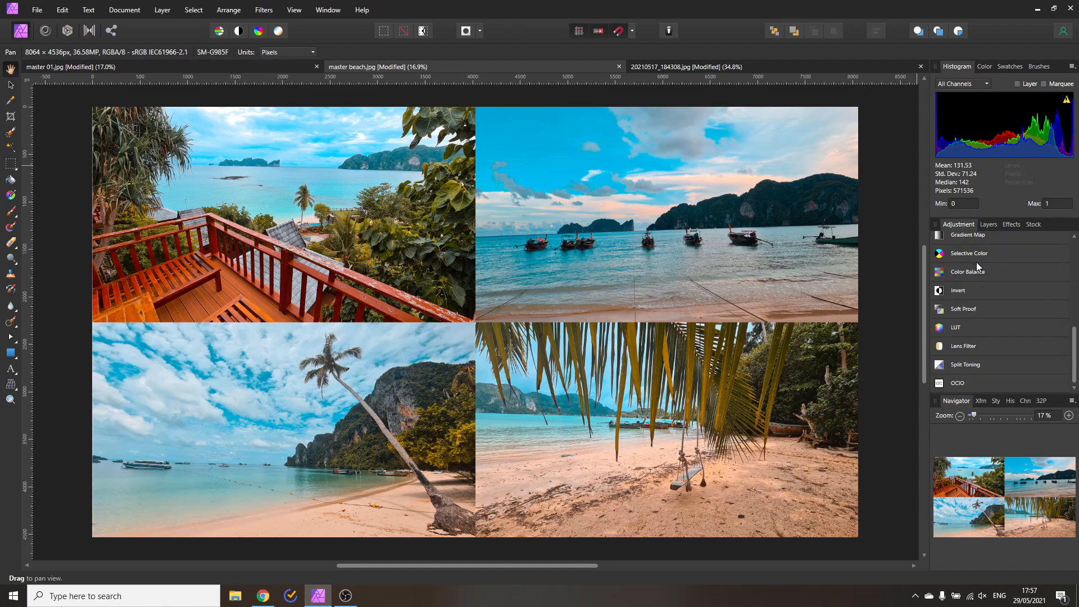
left_click(963, 328)
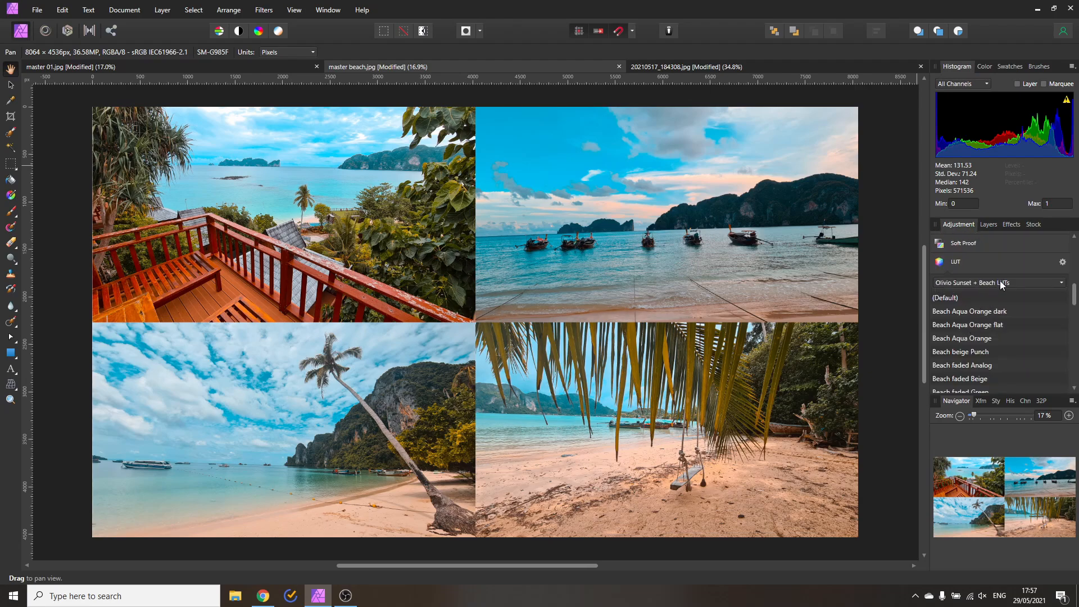
left_click(1062, 262)
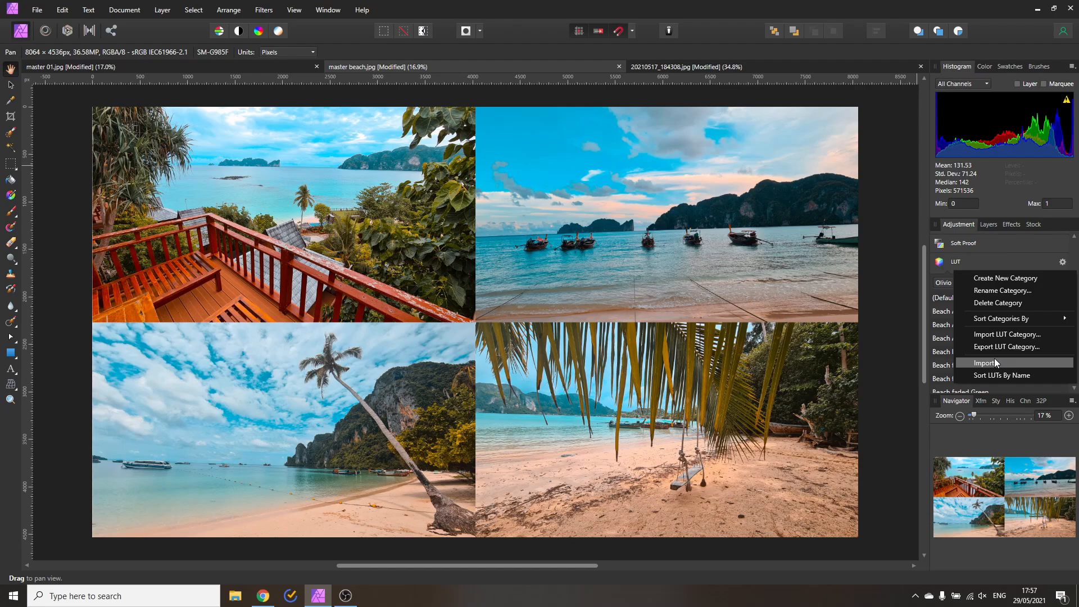
Try Beach Aqua Orange dark, flat, faded Analog and faded Beige LUTs, settling on Beach old faded
left_click(939, 316)
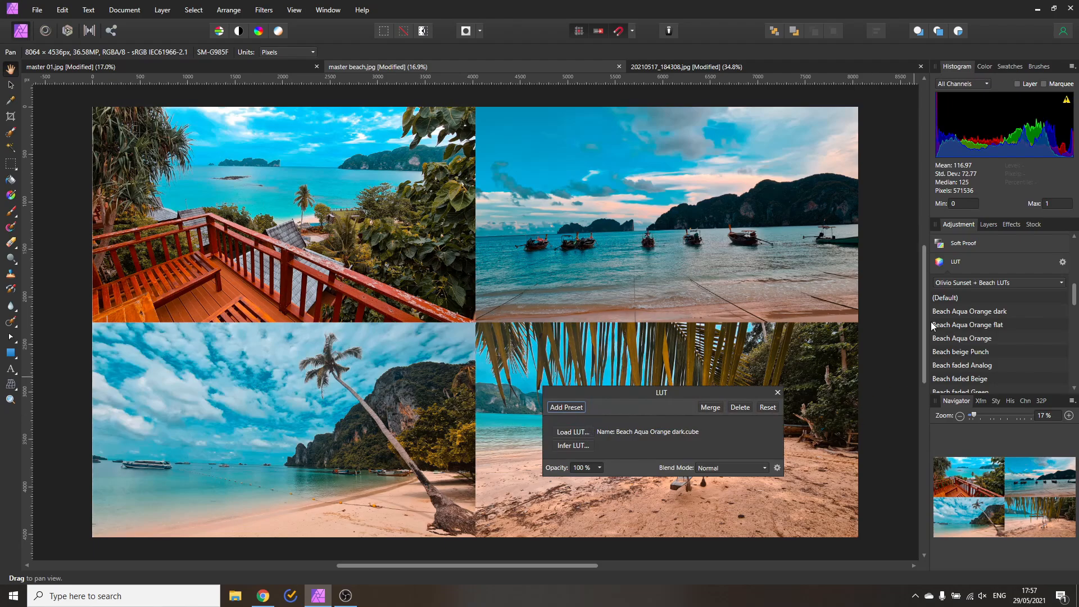
left_click(941, 328)
scroll(983, 360, "down", 1)
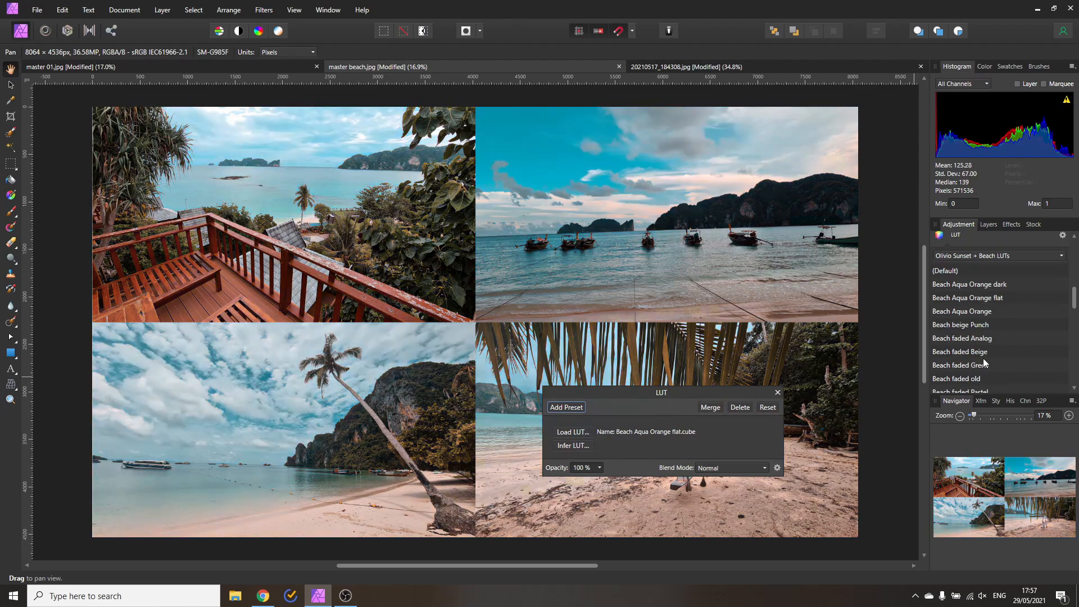
left_click(981, 338)
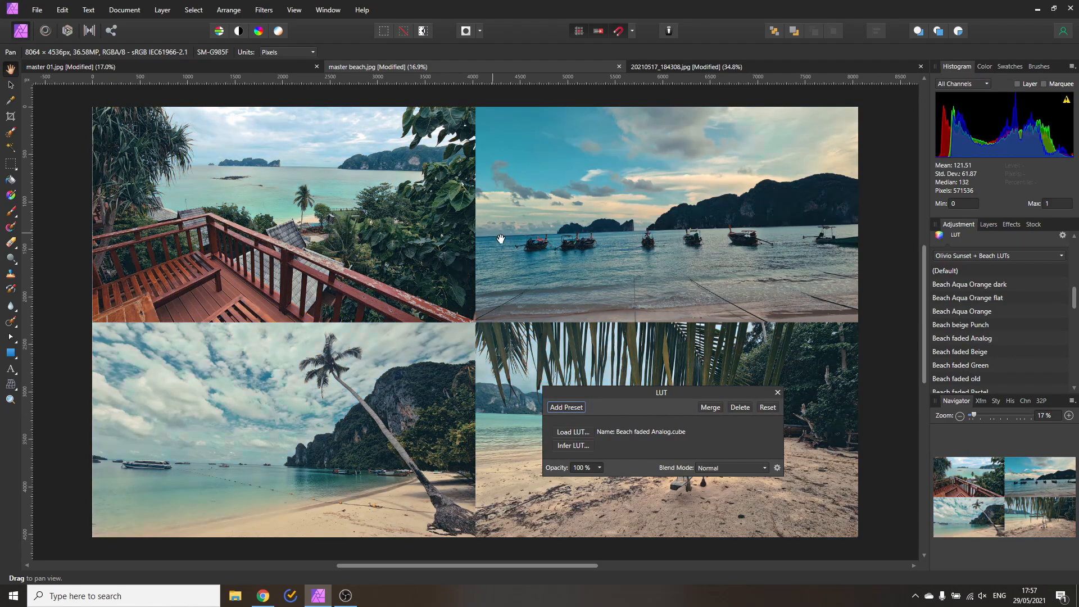
left_click(980, 353)
scroll(990, 329, "down", 2)
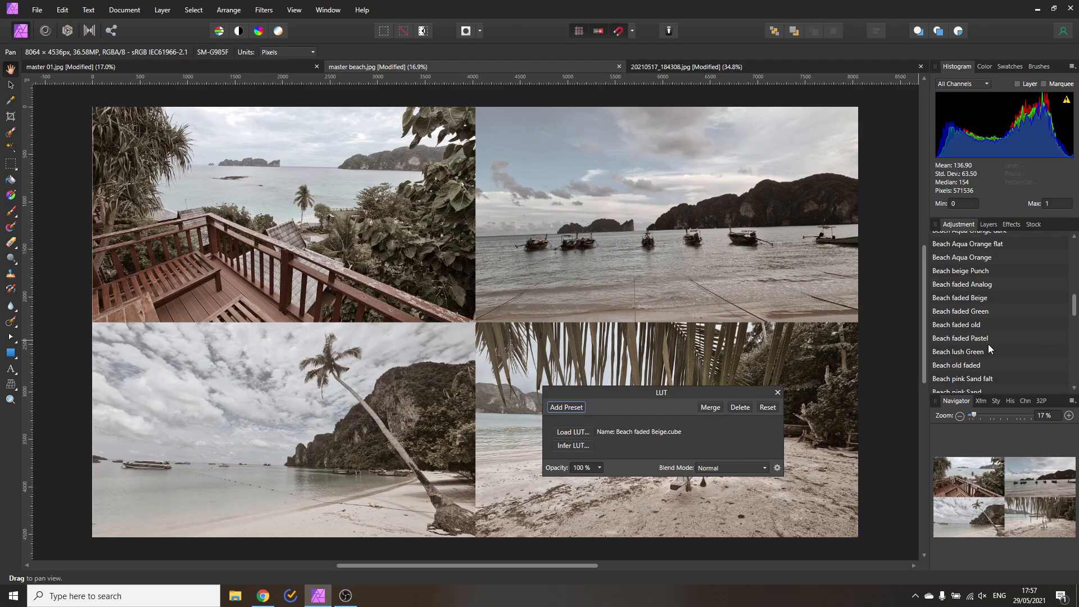
left_click(946, 364)
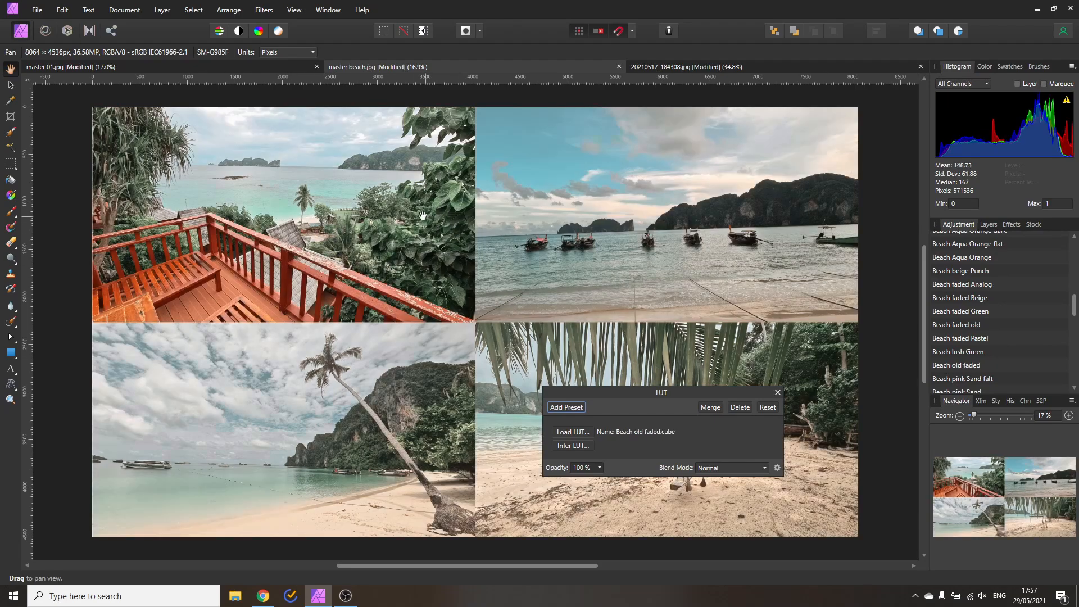
scroll(419, 226, "up", 5)
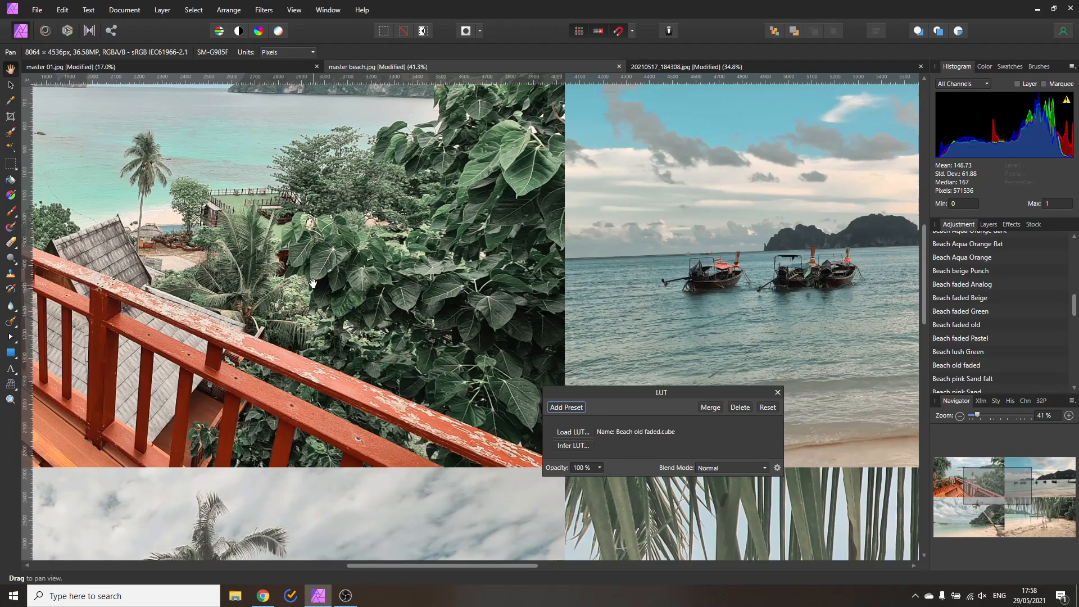
Pan over the balcony photo's sky, fit the collage with Ctrl+0, then bring up the sunset collage
left_click_drag(319, 275, 597, 374)
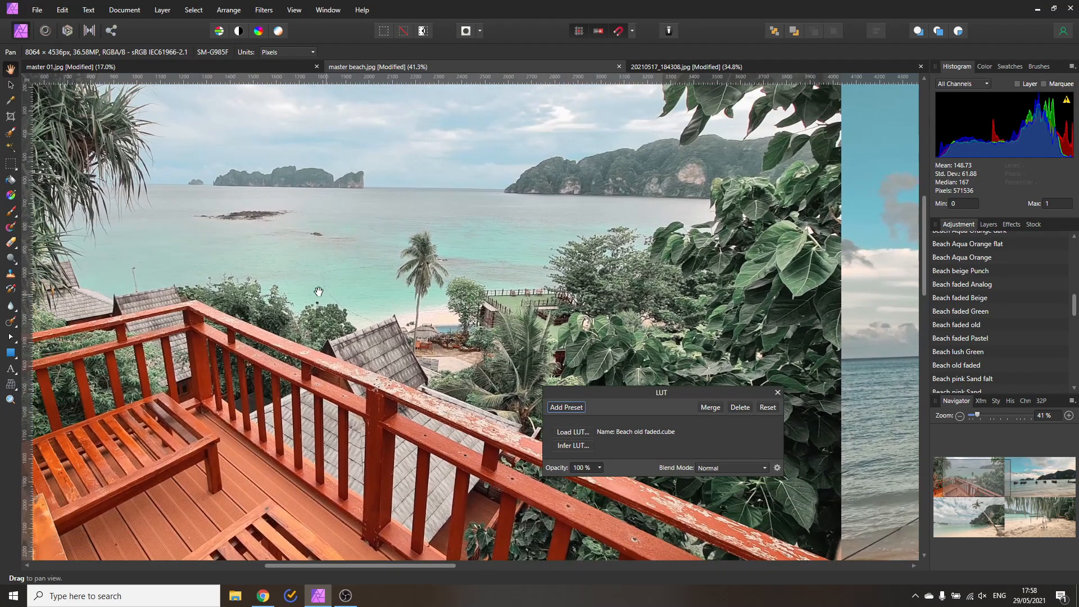
left_click_drag(377, 232, 423, 311)
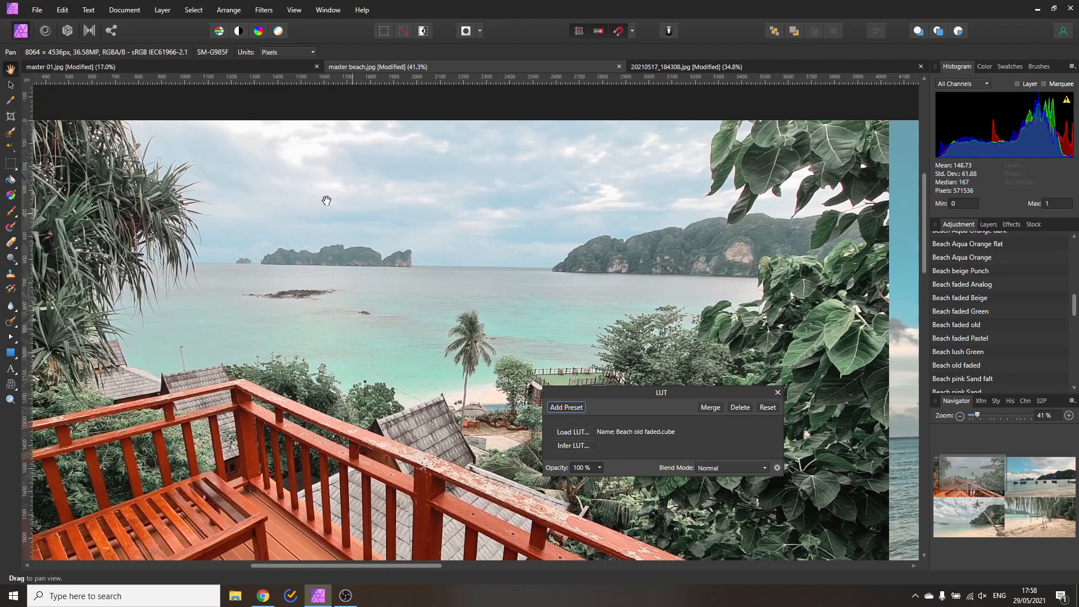
key("ctrl+0")
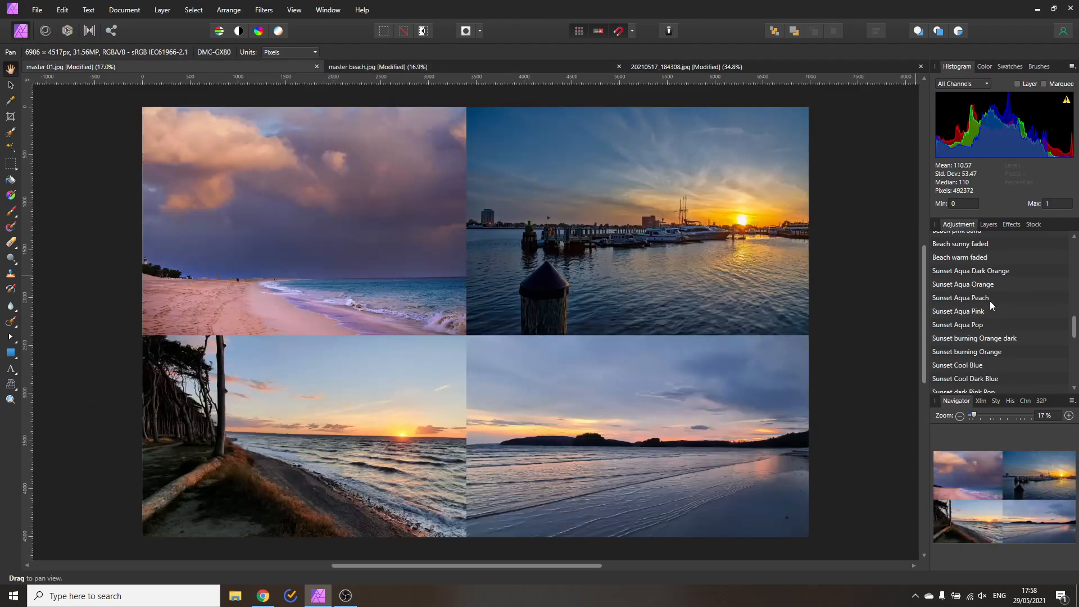
scroll(989, 301, "down", 2)
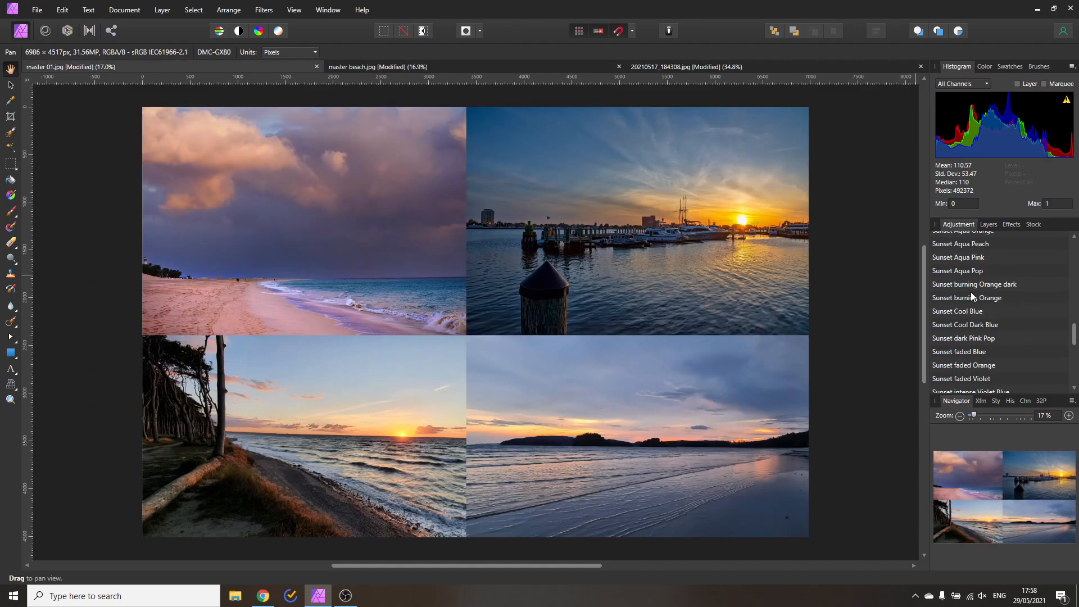
Try Sunset Aqua Orange and Aqua Pink, then grade the sunset collage with Sunset burning Orange
scroll(999, 272, "up", 1)
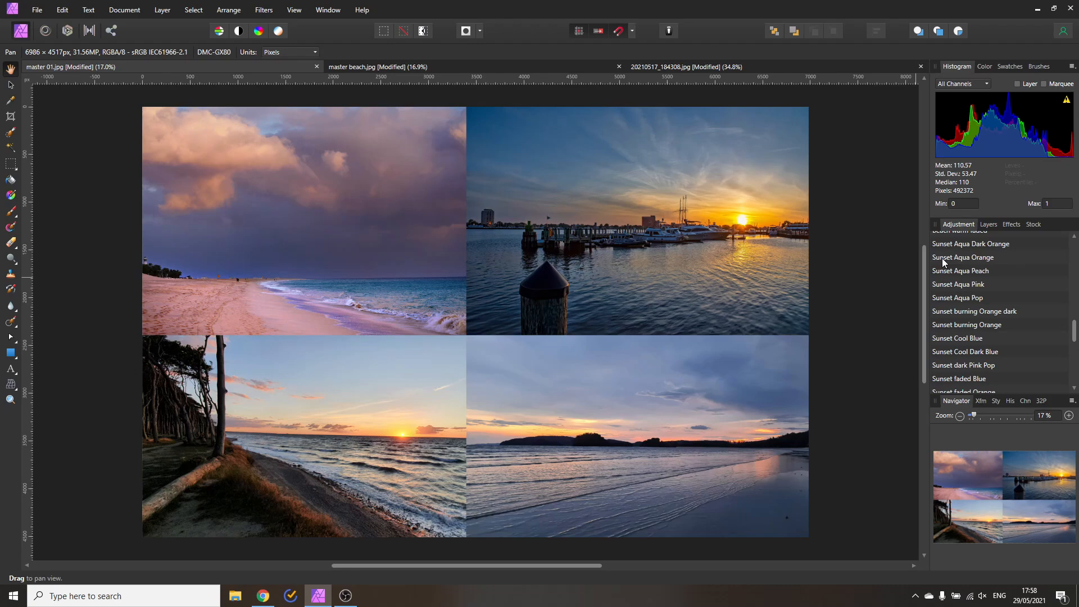
left_click(979, 257)
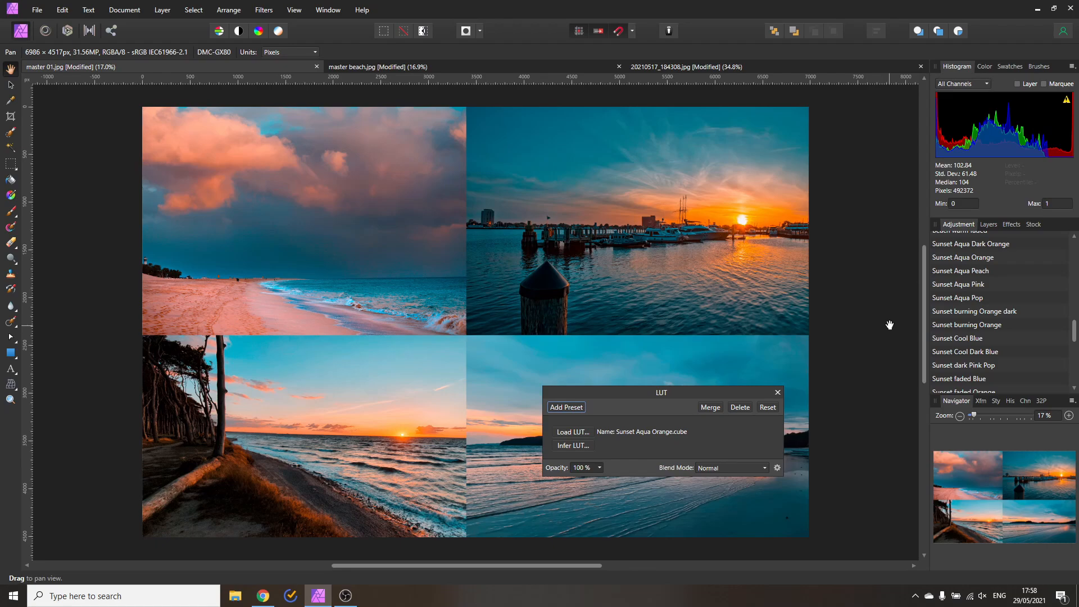
left_click(965, 285)
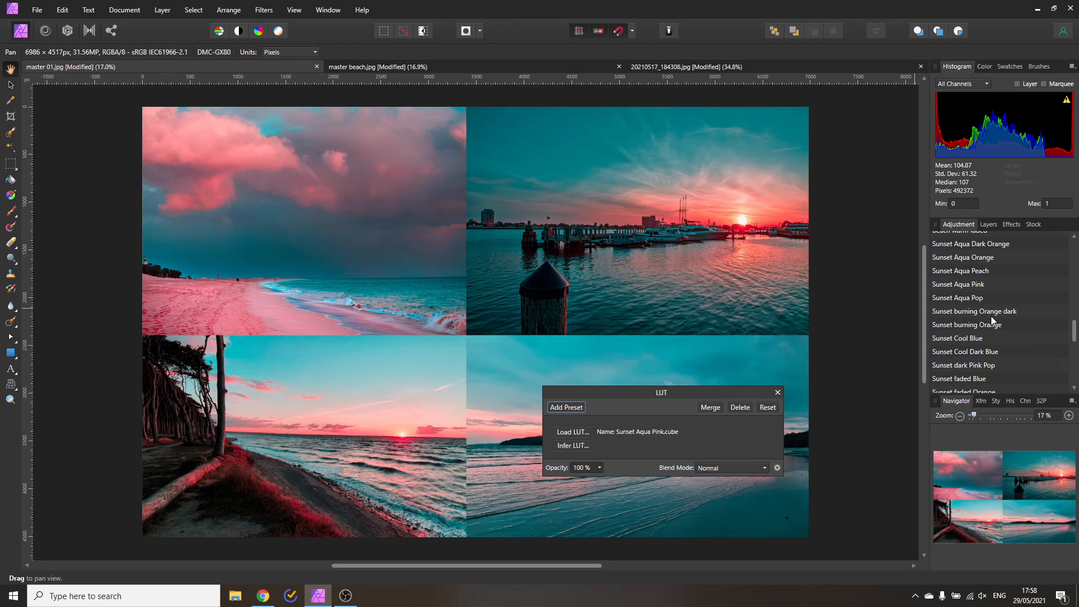
left_click(956, 325)
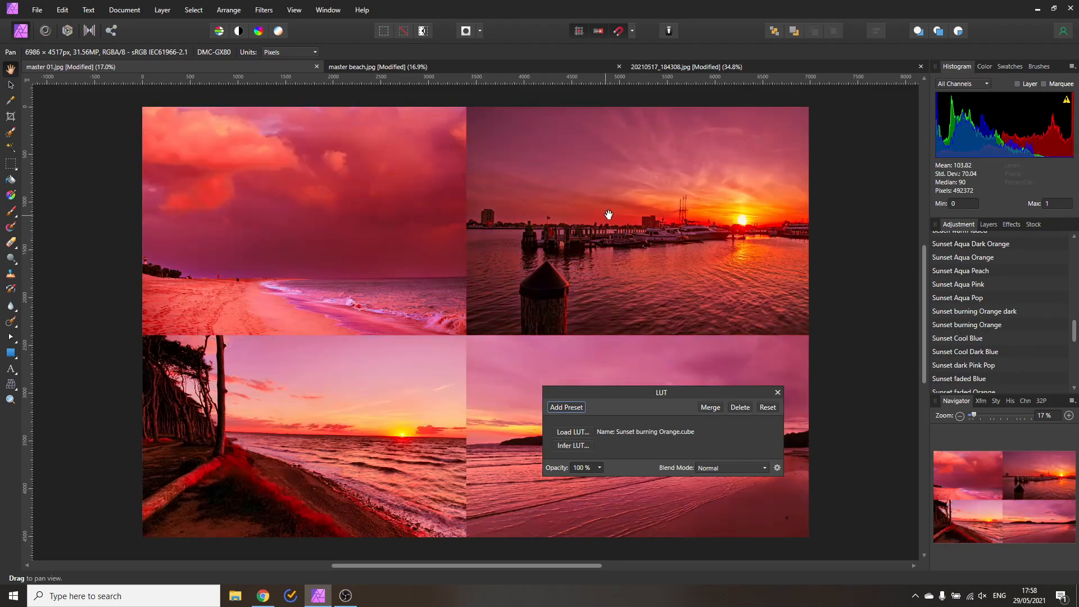
left_click(599, 468)
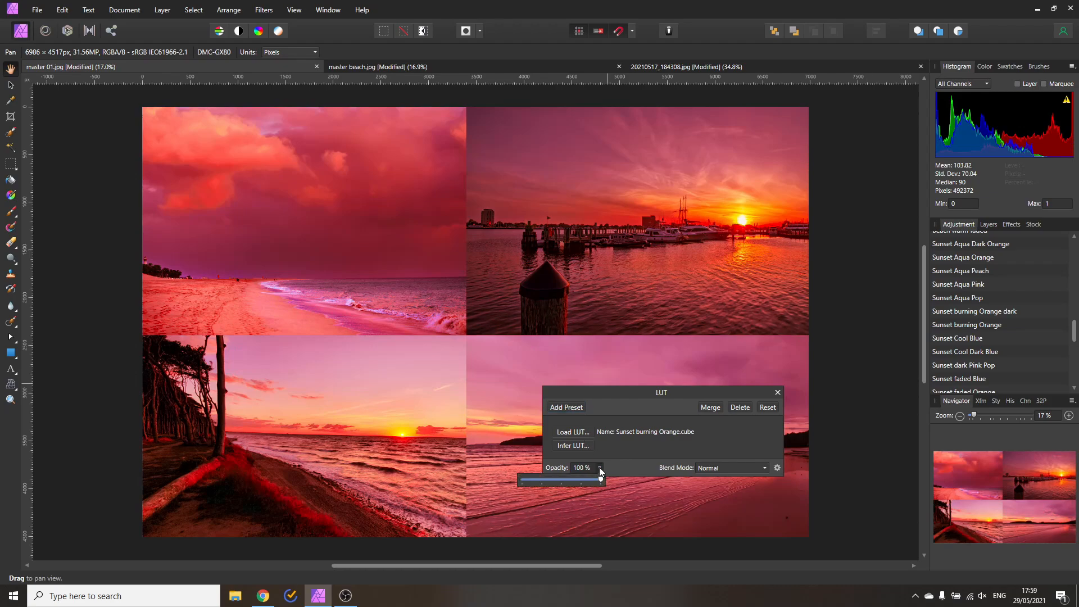
left_click_drag(598, 477, 505, 477)
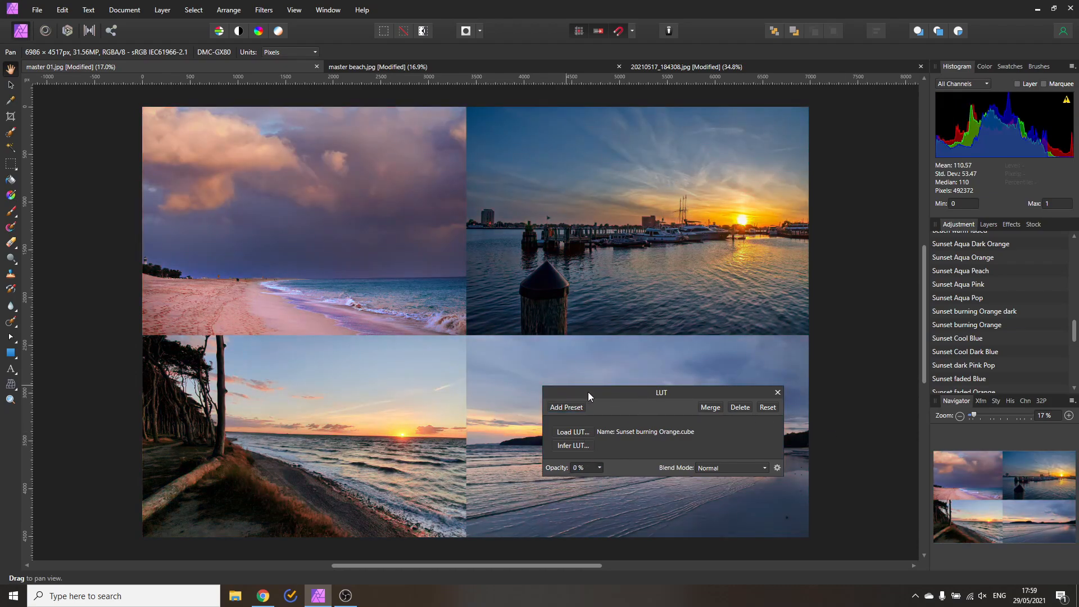
left_click_drag(588, 392, 815, 408)
left_click(826, 485)
left_click_drag(835, 496, 911, 490)
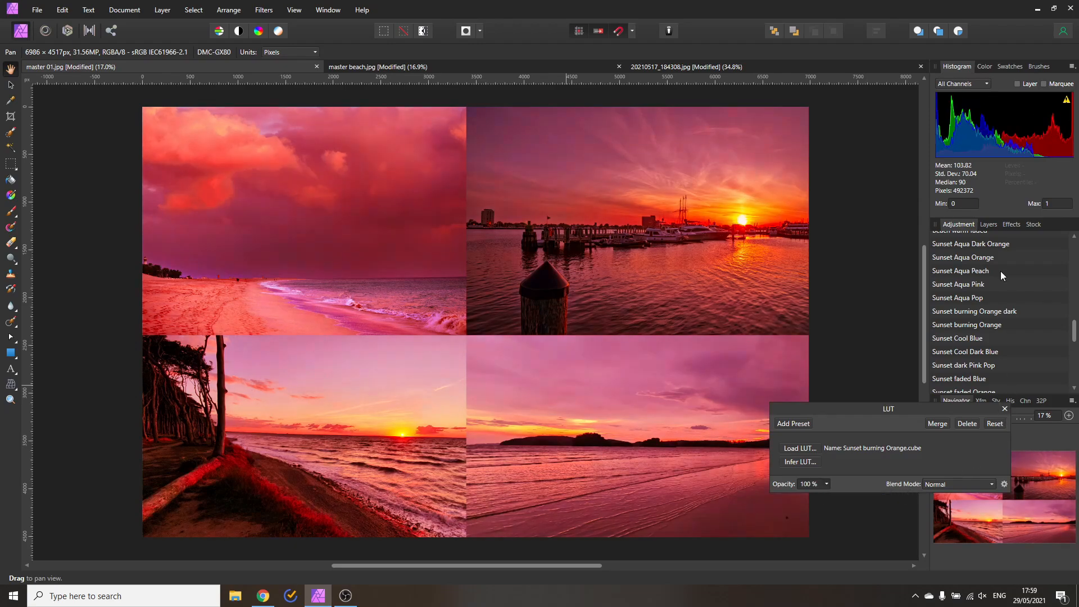
Invert the LUT layer's mask to hide the Sunset burning Orange effect everywhere
left_click(988, 224)
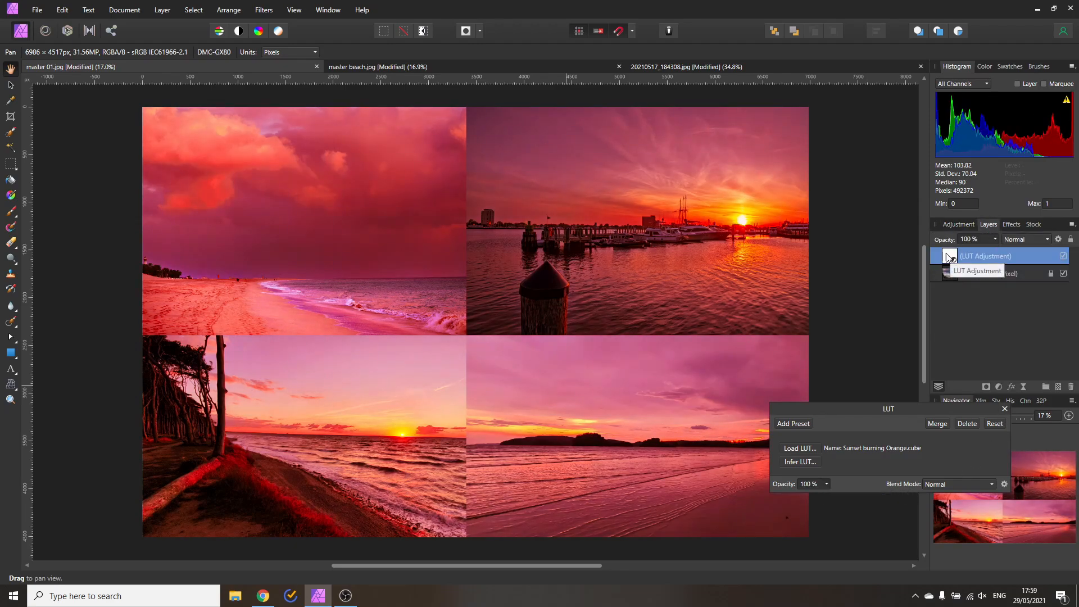
left_click(168, 10)
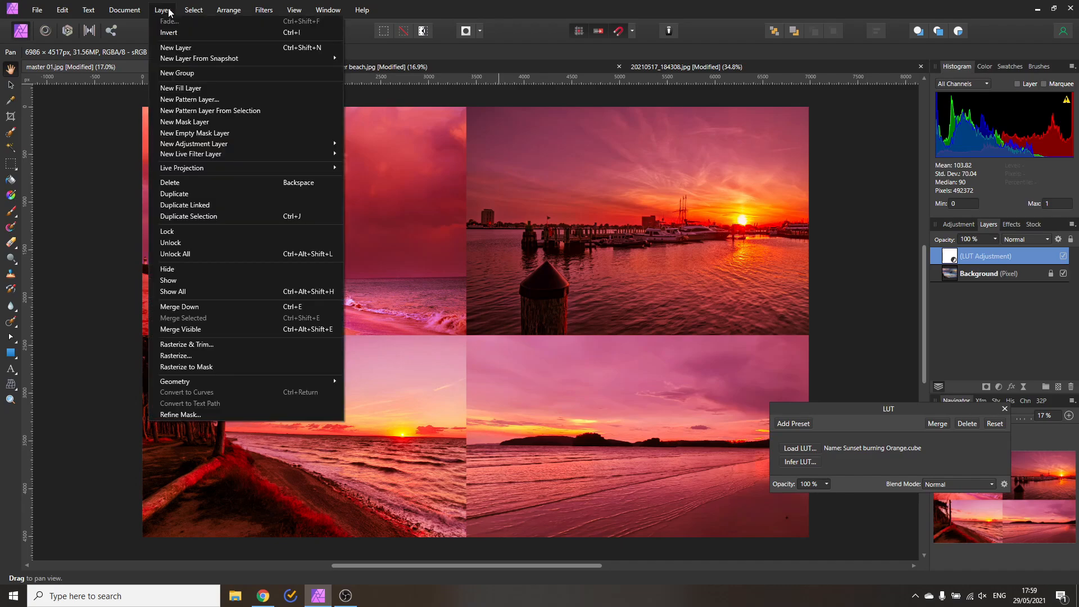
left_click(169, 32)
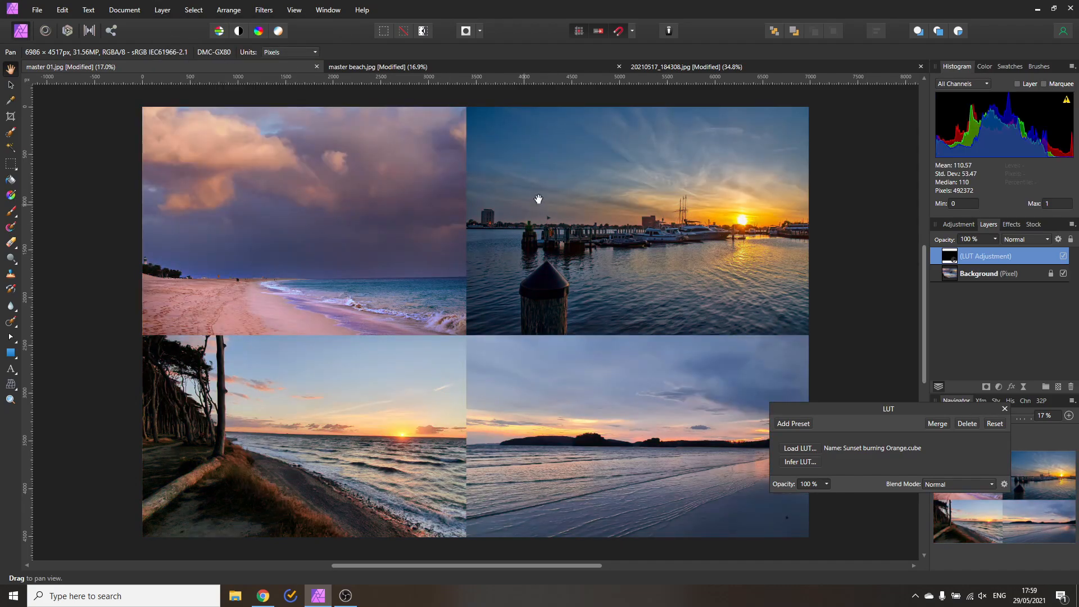
Paint the LUT back in softly over the harbour photo with a large white brush
left_click(10, 211)
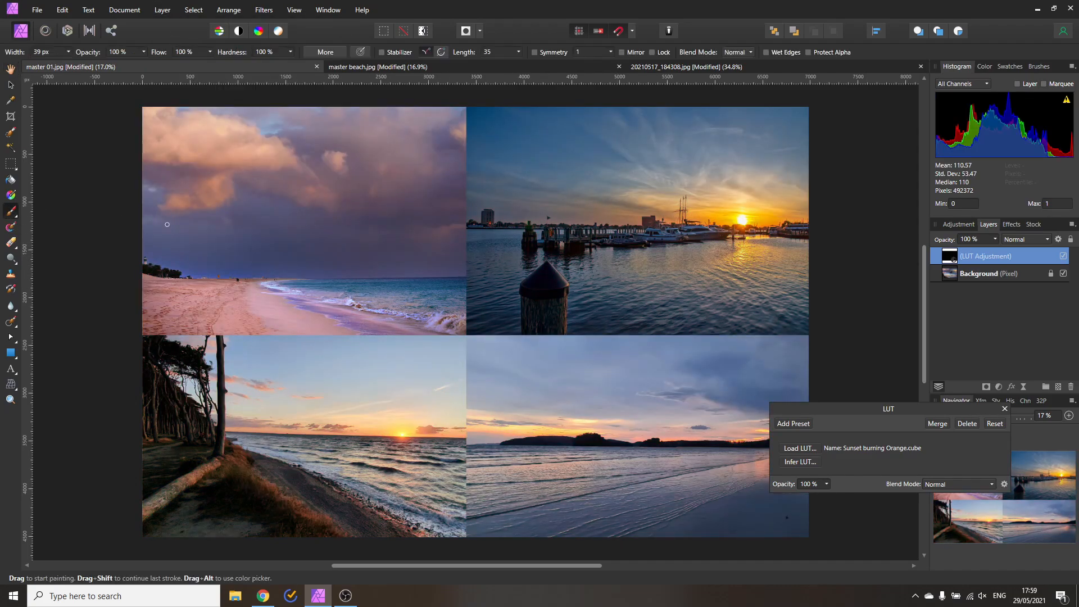
left_click(68, 52)
left_click_drag(87, 64, 113, 70)
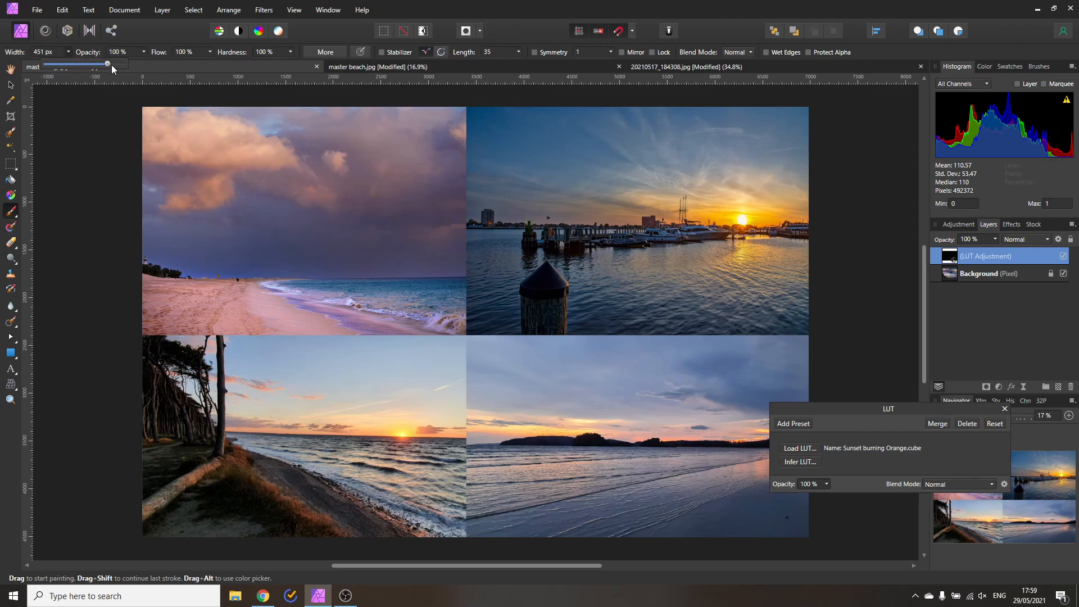
left_click(985, 67)
left_click(956, 102)
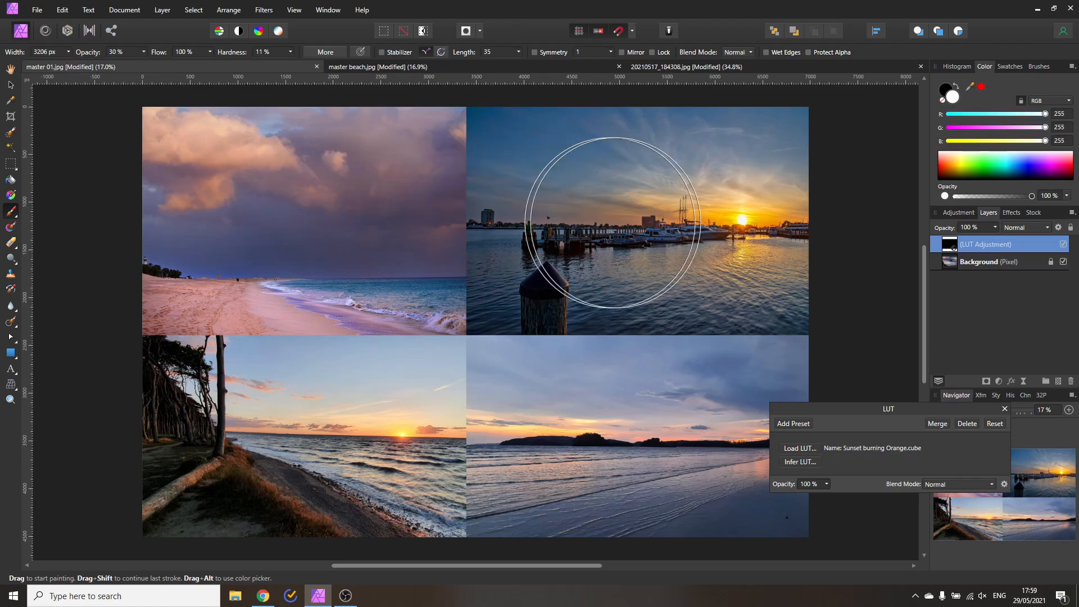
mouse_move(614, 222)
left_mouse_down()
mouse_move(877, 226)
mouse_move(526, 239)
mouse_move(522, 205)
mouse_move(658, 250)
left_mouse_up()
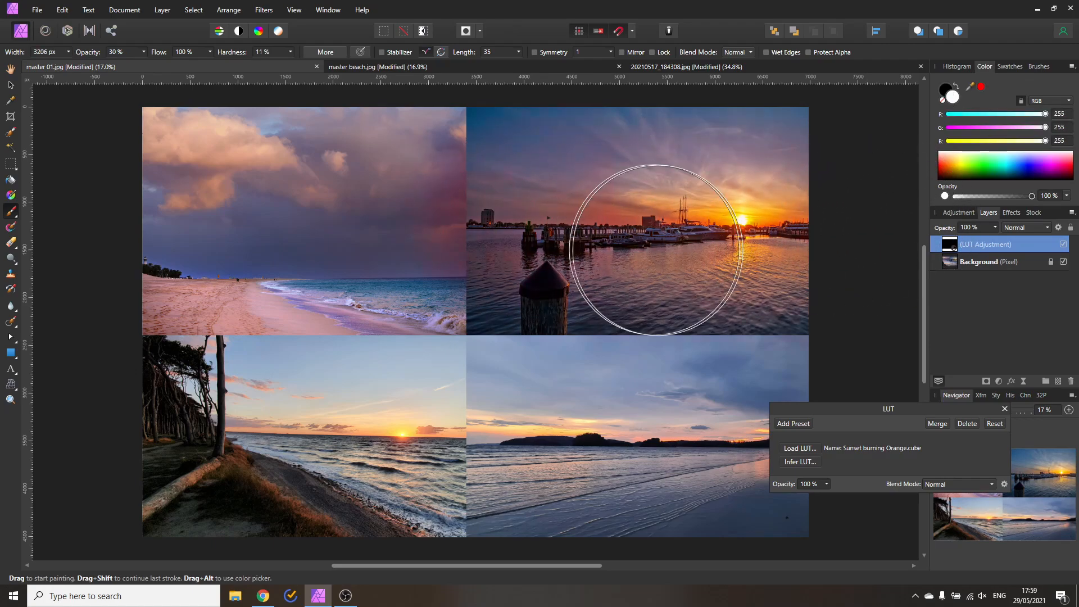
key("v")
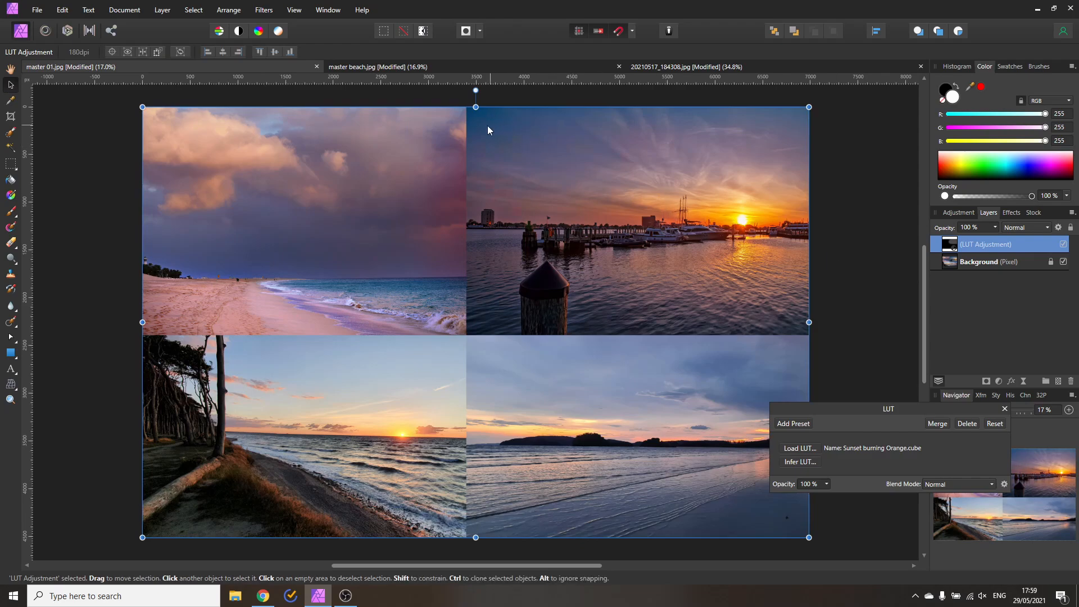
Test the masked LUT's strength with its Opacity slider, leaving it at 100%
left_click(826, 484)
mouse_move(827, 497)
left_mouse_down()
mouse_move(757, 494)
mouse_move(827, 495)
left_mouse_up()
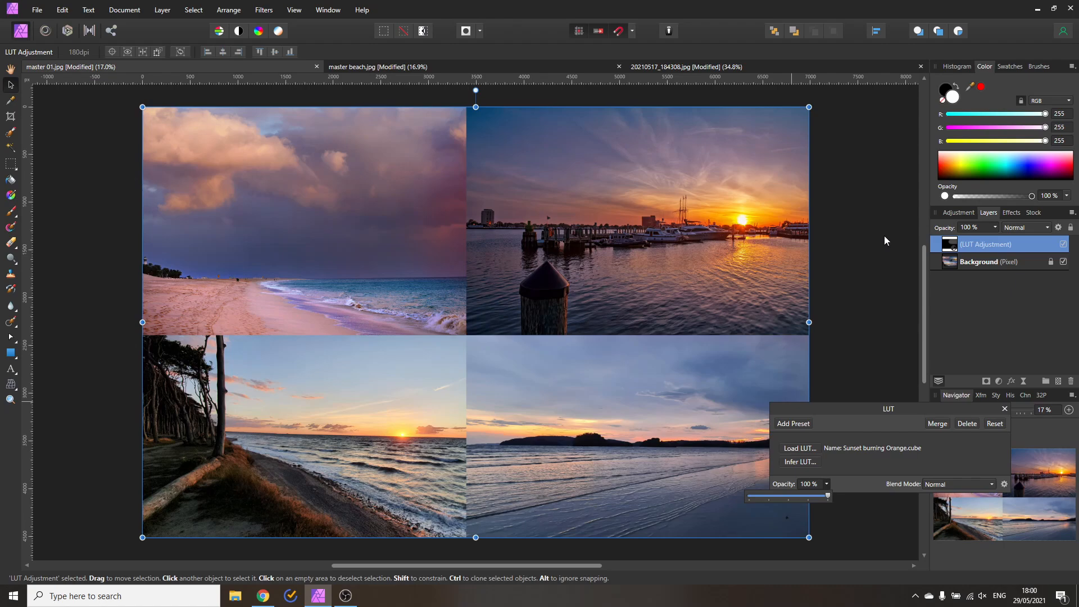
Delete the masked LUT layer and apply the Sunset Aqua Orange LUT preset to the whole collage
left_click(1005, 409)
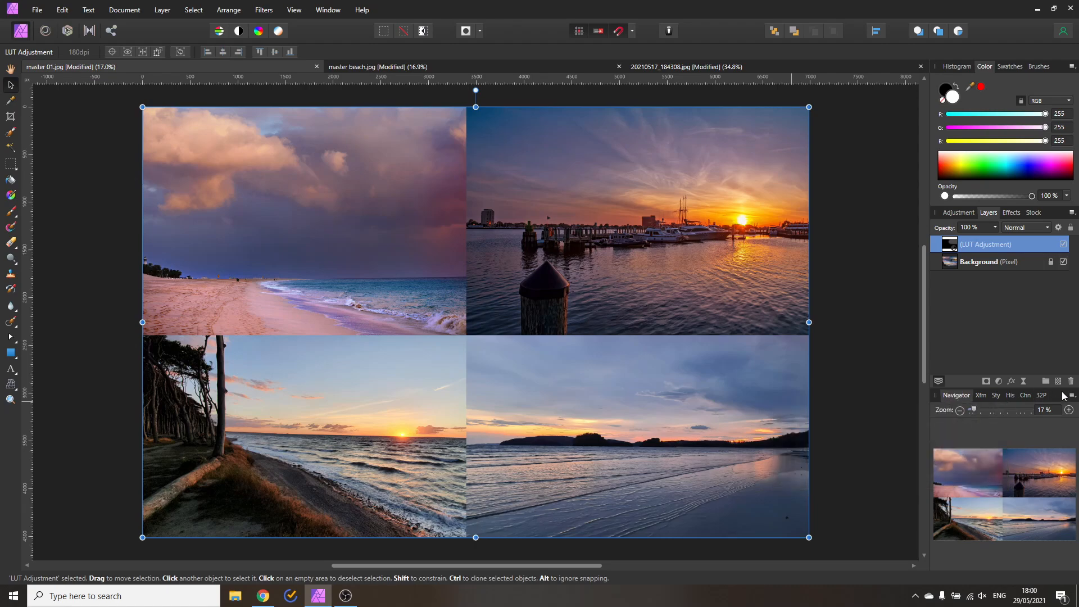
left_click(1070, 381)
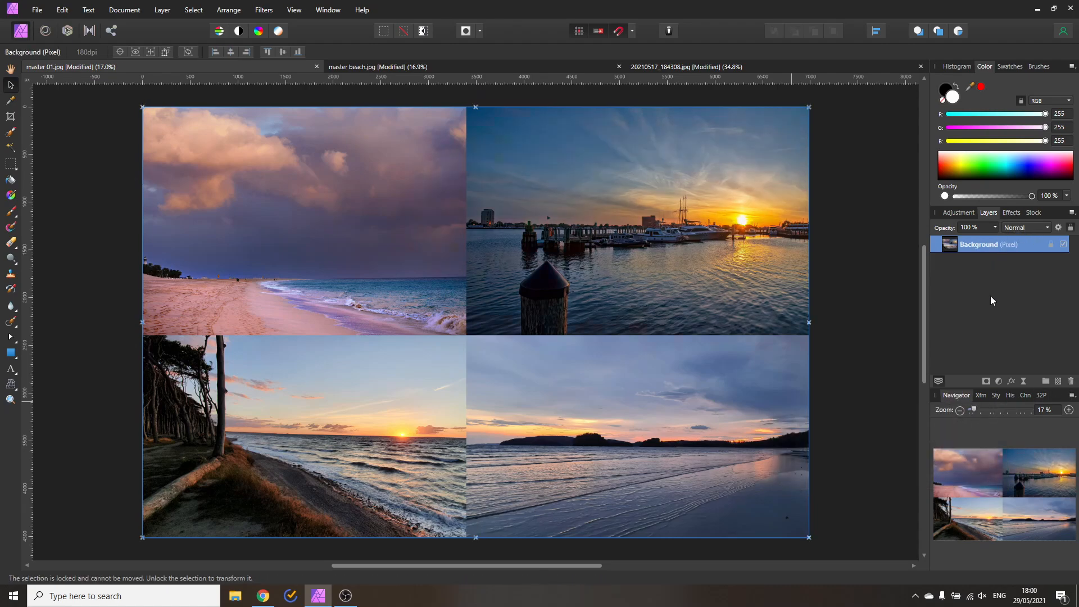
left_click(958, 212)
left_click(1000, 337)
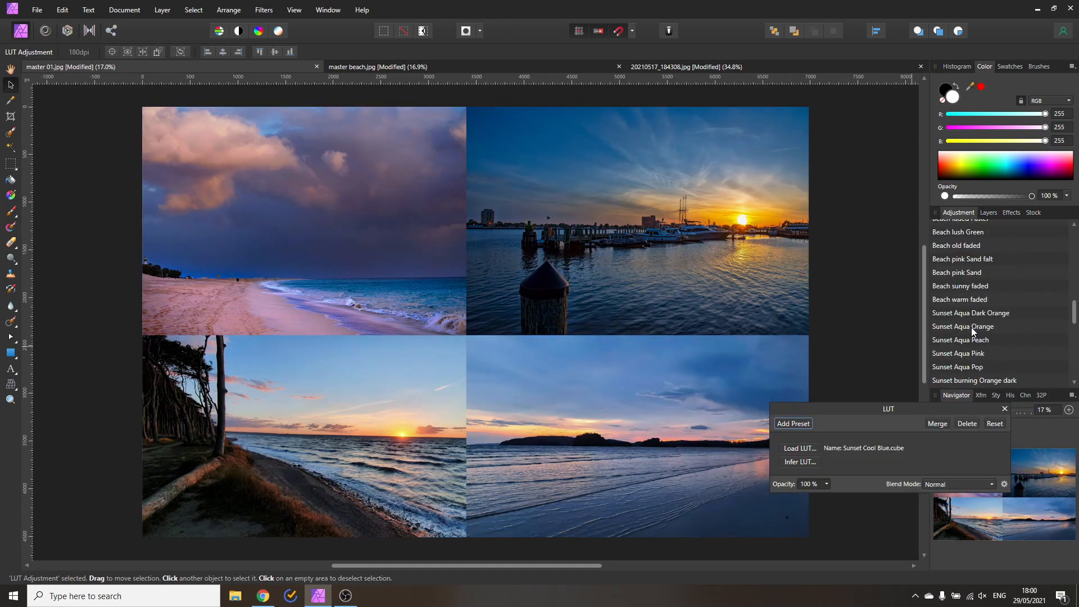
left_click(973, 328)
left_click(1004, 409)
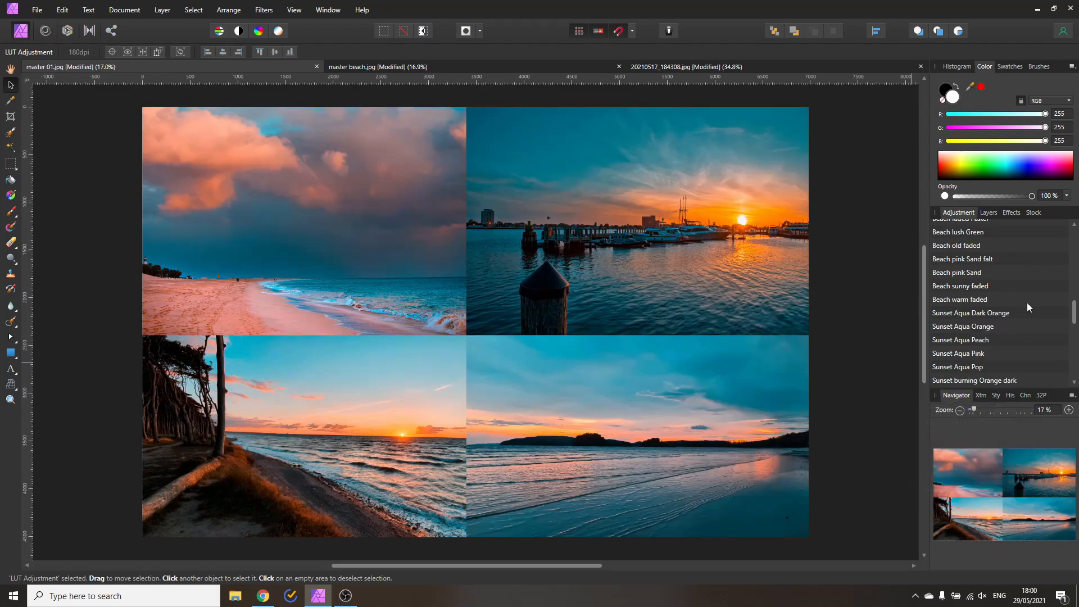
left_click(989, 213)
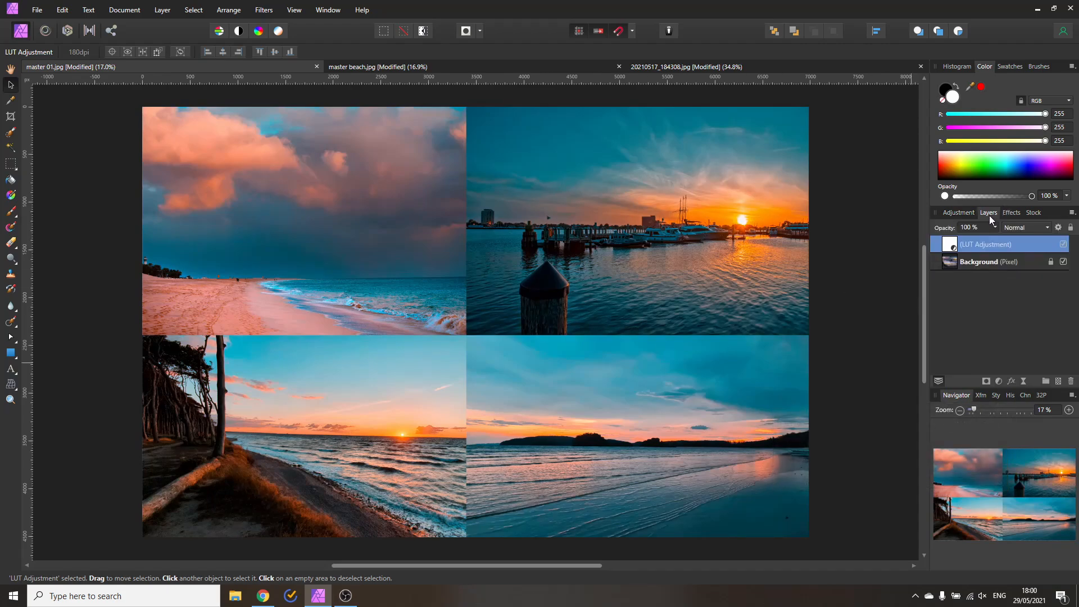
Add a Color Balance adjustment with midtones Cyan/Red 62%, Magenta/Green -29%, Yellow/Blue 54%
left_click(999, 380)
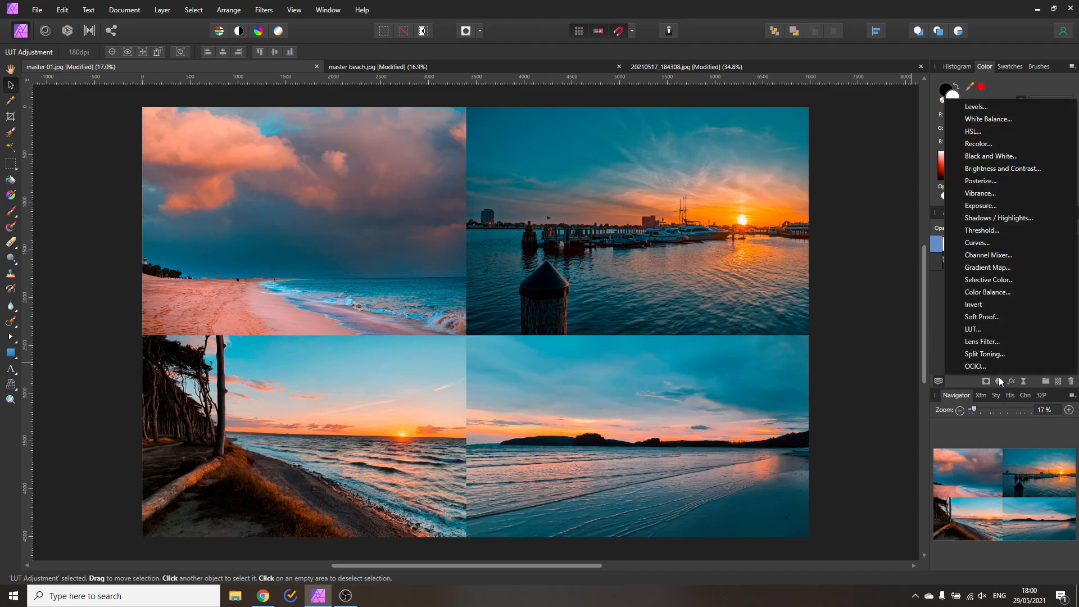
left_click(999, 292)
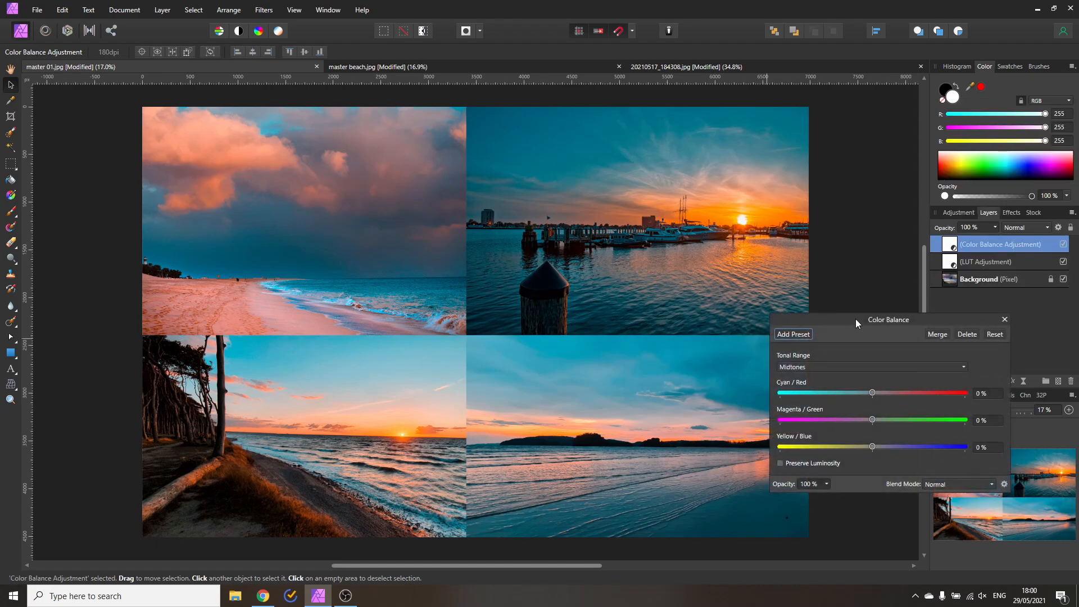
left_click_drag(855, 319, 734, 344)
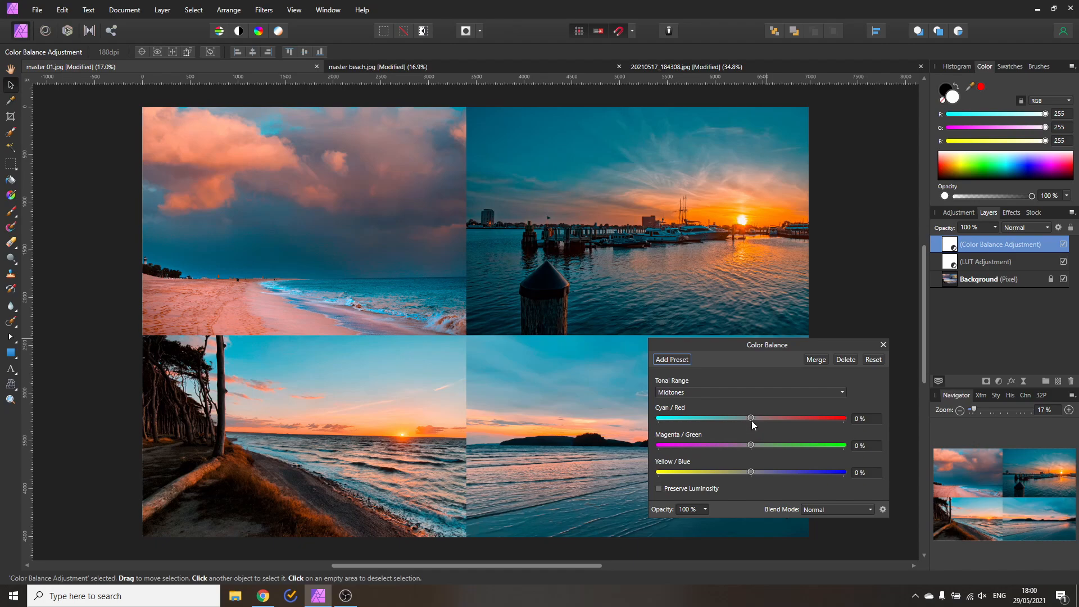
left_click_drag(751, 419, 800, 416)
left_click_drag(722, 416, 808, 420)
left_click_drag(750, 445, 691, 445)
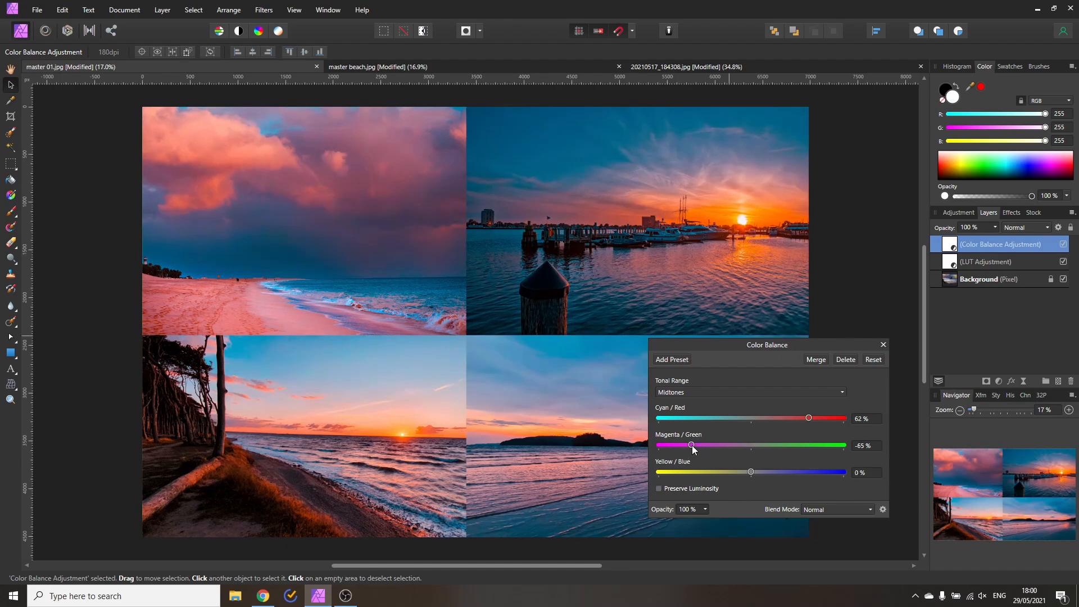
left_click_drag(692, 445, 800, 472)
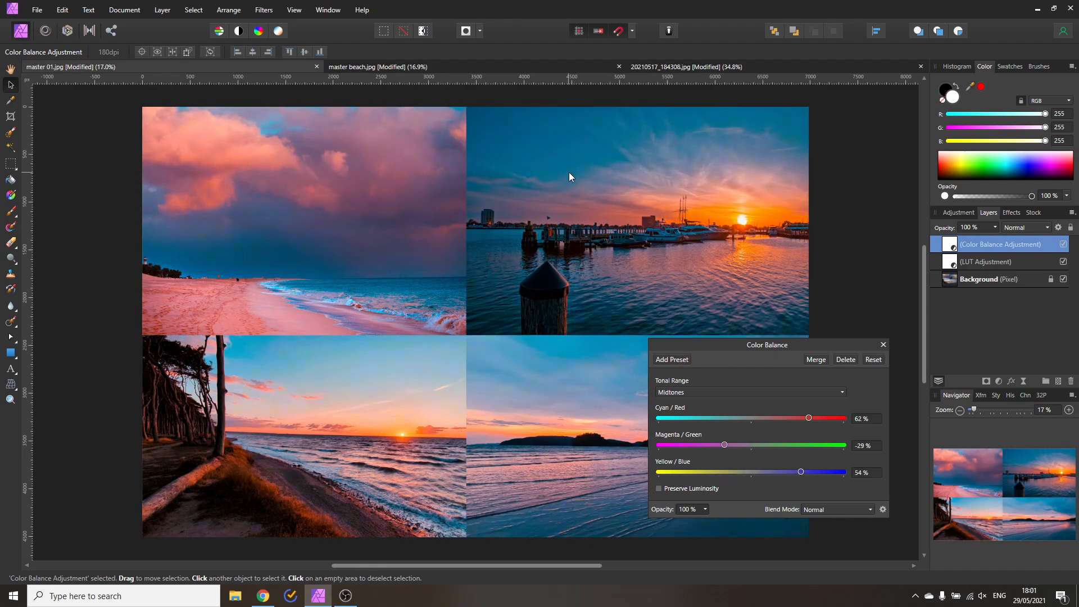